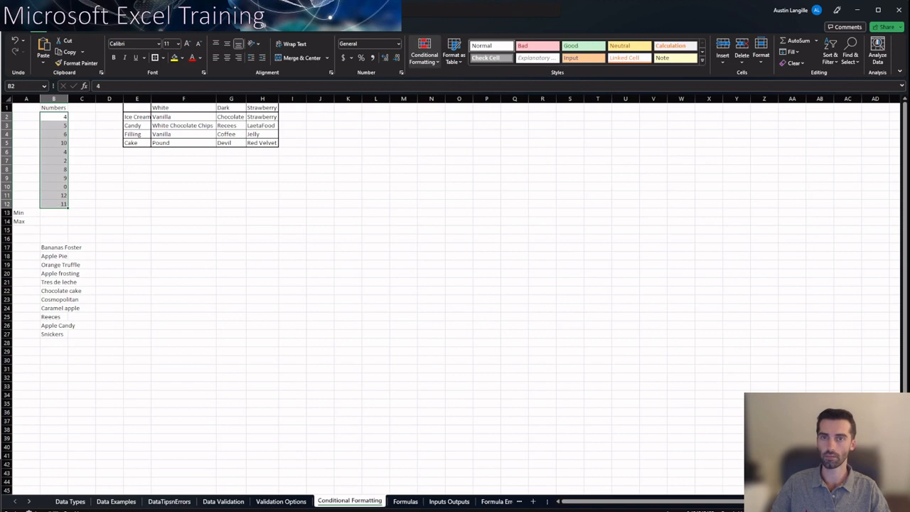
# Add a conditional formatting rule to B2:B12 that highlights values greater than 5 with Light Red Fill with Dark Red Text
pyautogui.click(425, 54)
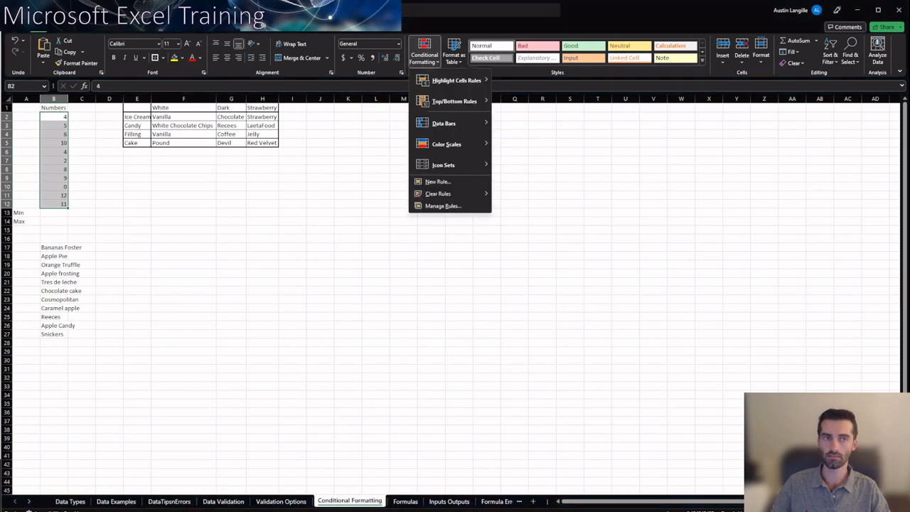
pyautogui.hotkey('alt', 'Tab')
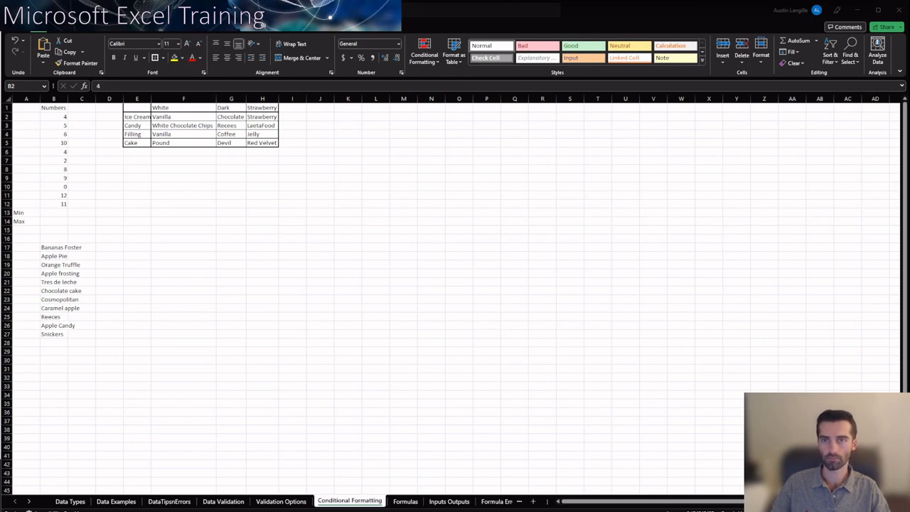
pyautogui.hotkey('alt', 'Tab')
pyautogui.click(425, 55)
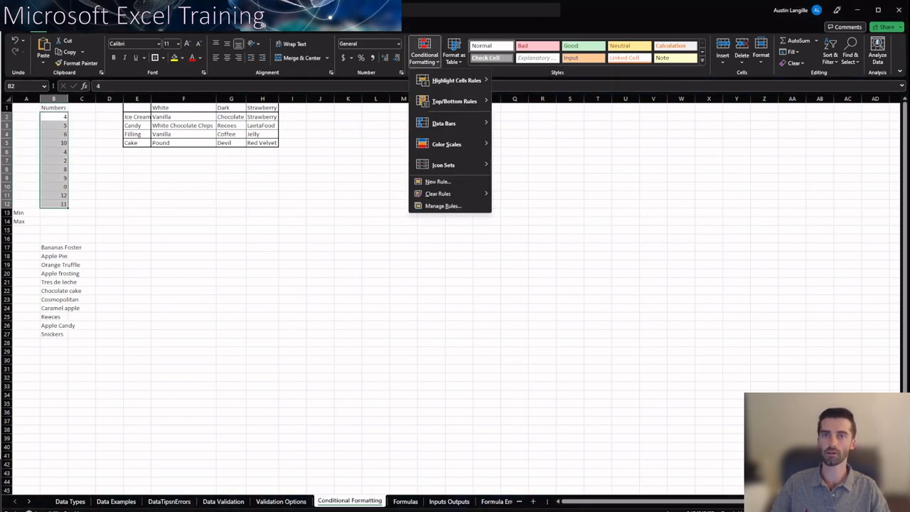
pyautogui.moveTo(454, 101)
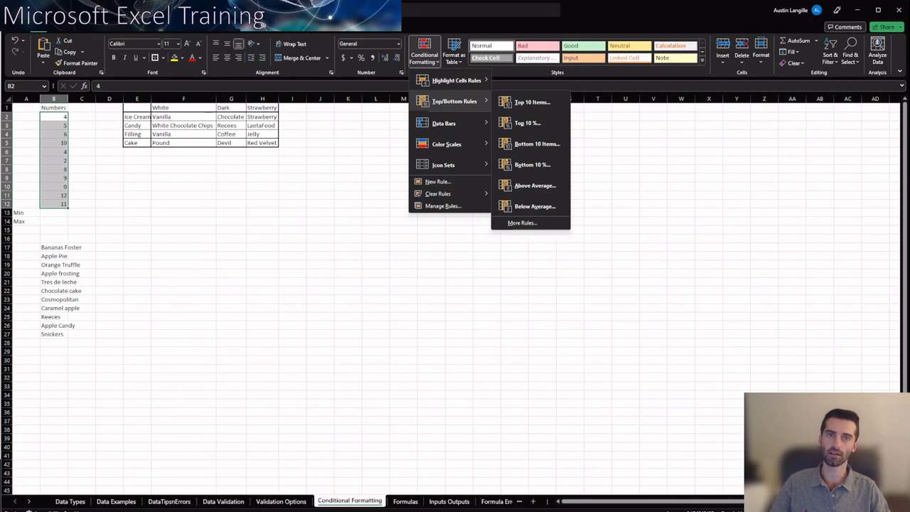
pyautogui.moveTo(456, 80)
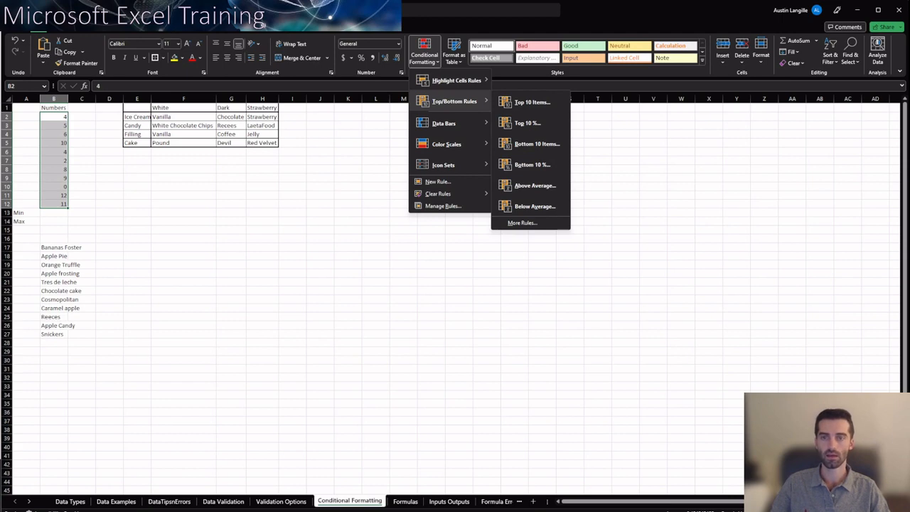
pyautogui.moveTo(445, 123)
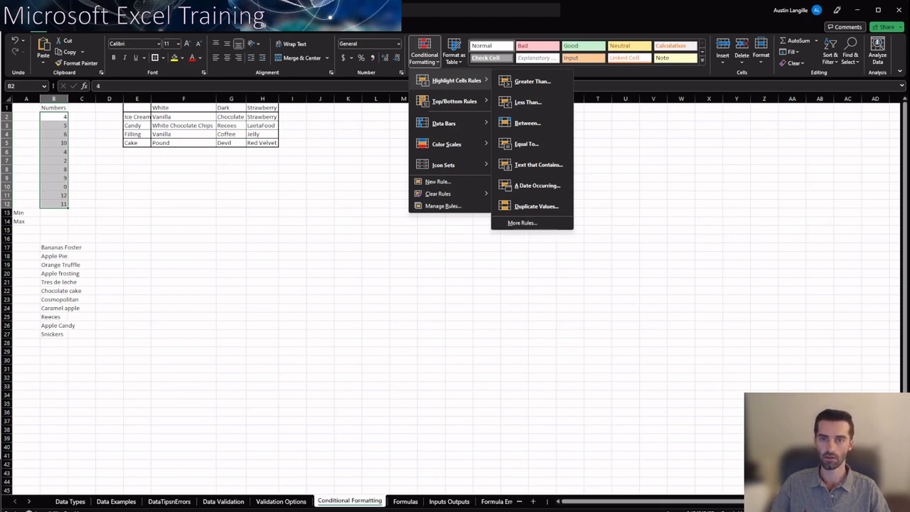
pyautogui.click(532, 81)
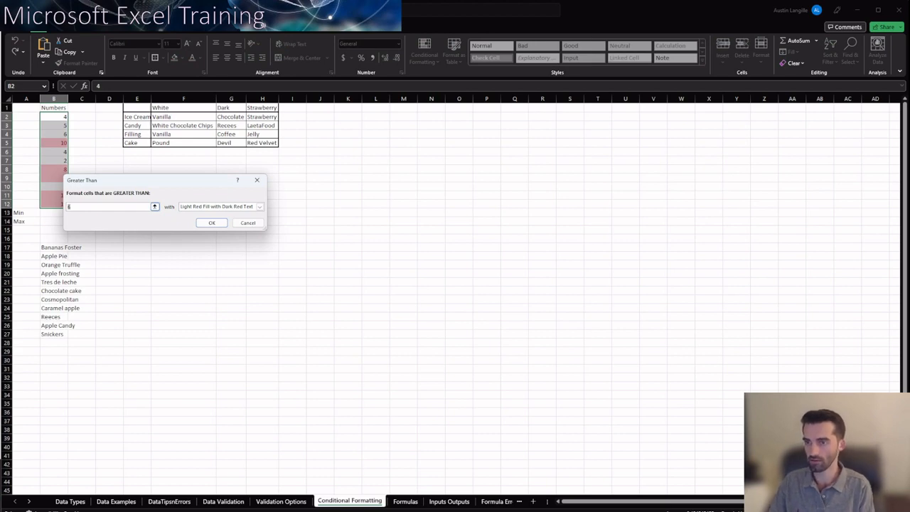
pyautogui.write('5')
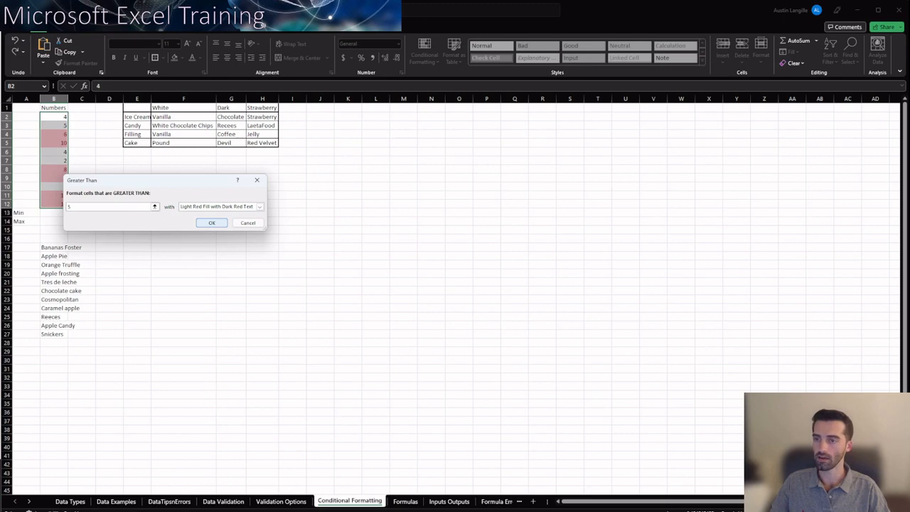
pyautogui.click(211, 223)
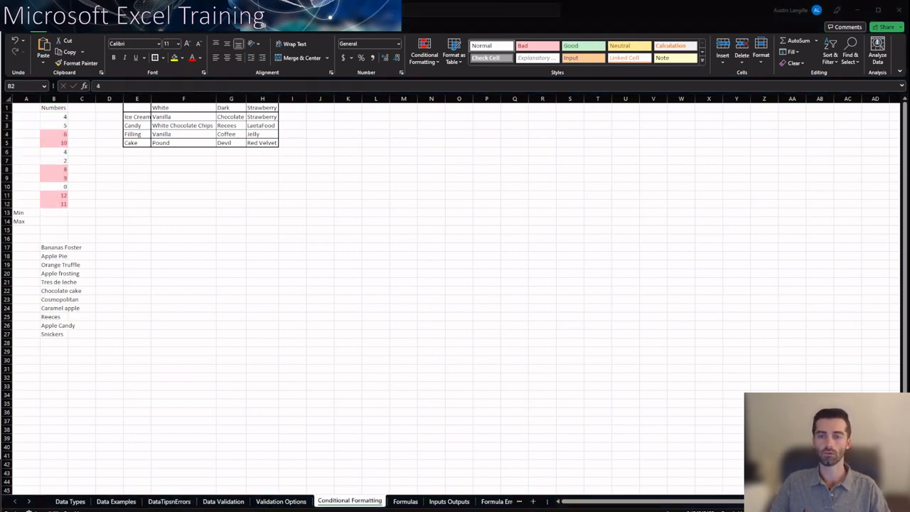
# Edit the greater-than-5 rule on B2:B12 so its font is bold with the Automatic color, and apply the change
pyautogui.click(424, 52)
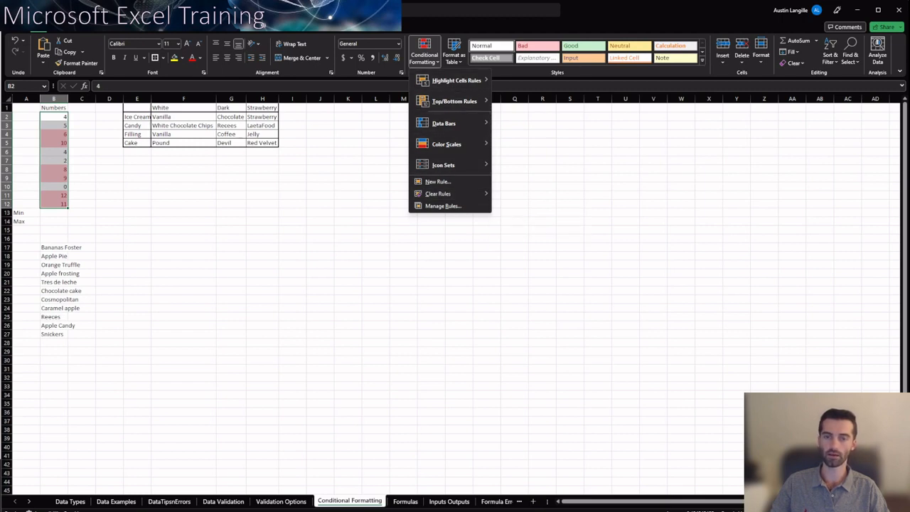
pyautogui.click(442, 205)
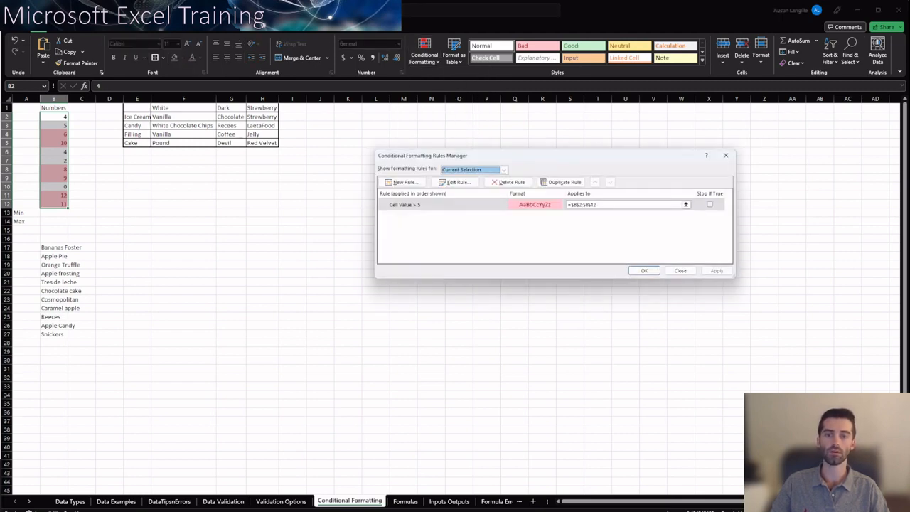
pyautogui.click(475, 205)
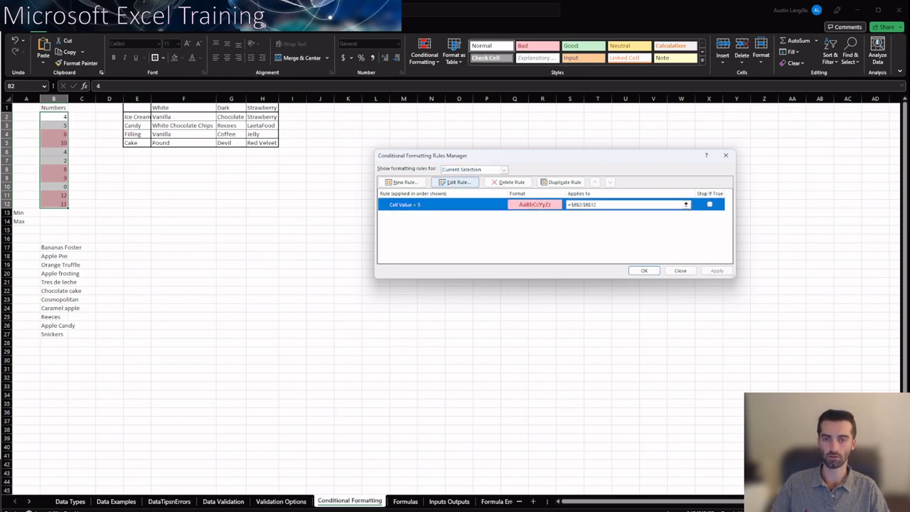
pyautogui.click(455, 182)
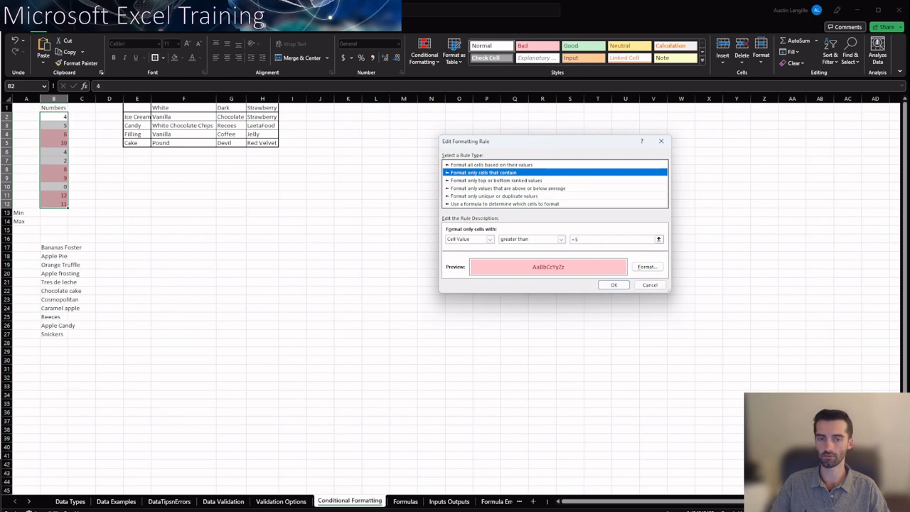
pyautogui.click(647, 267)
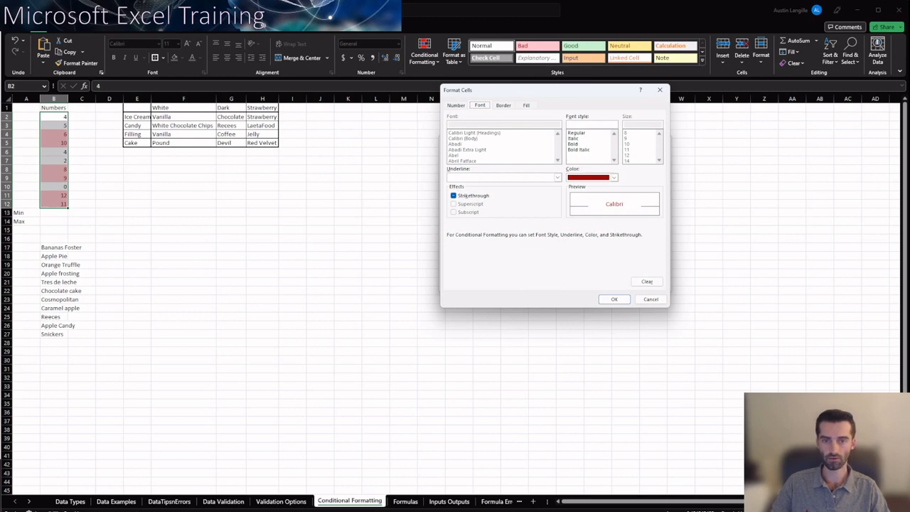
pyautogui.click(614, 177)
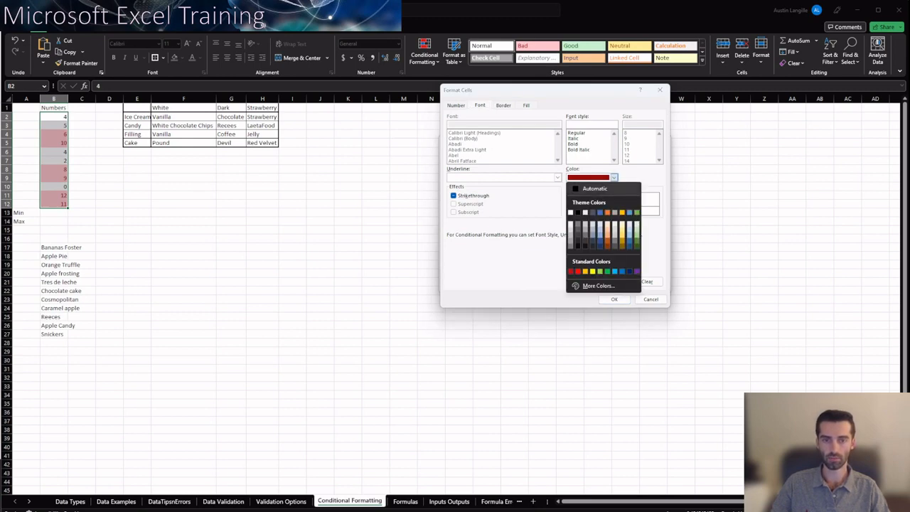
pyautogui.click(594, 188)
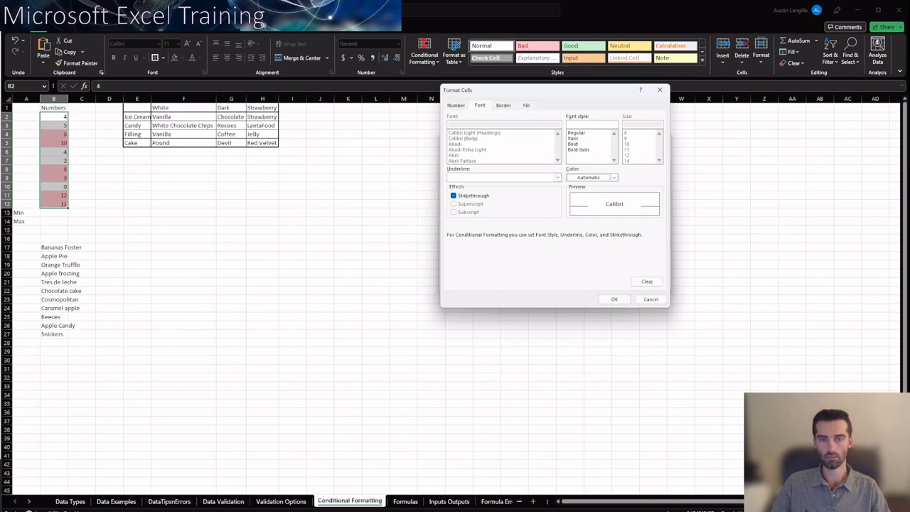
pyautogui.click(575, 144)
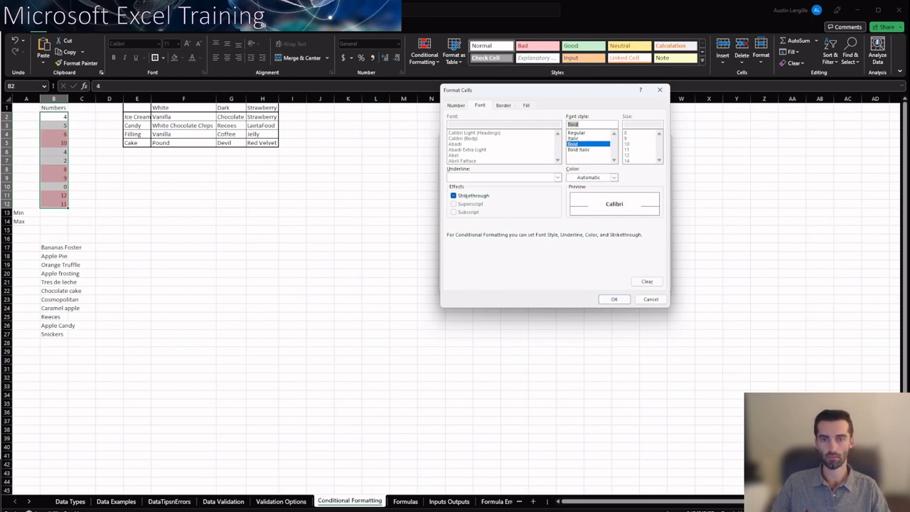
pyautogui.click(526, 105)
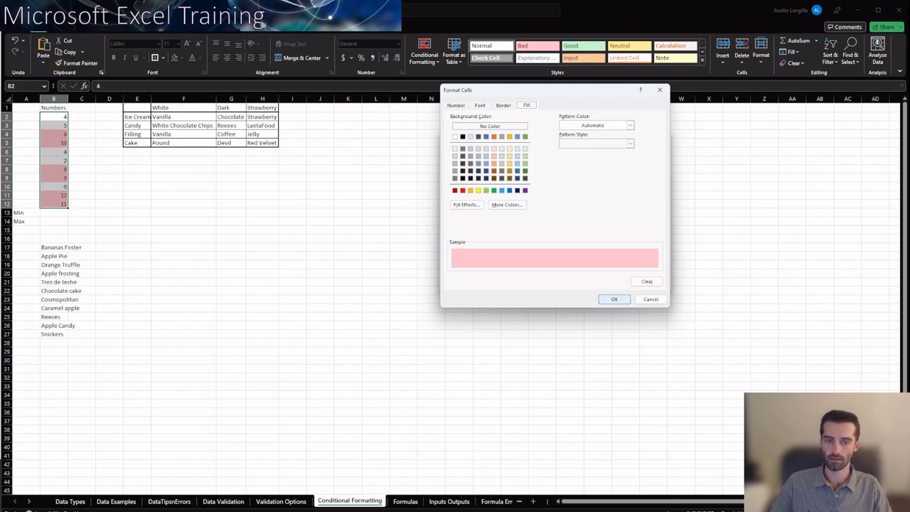
pyautogui.click(614, 299)
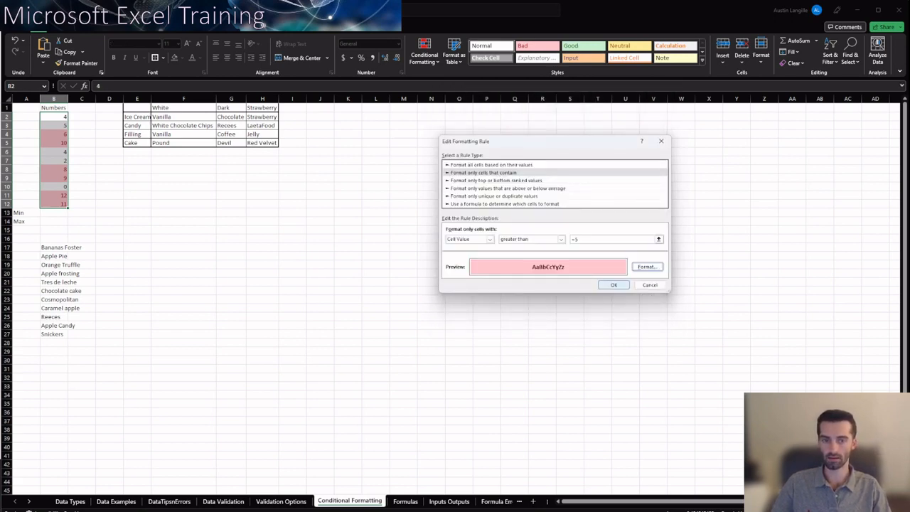
pyautogui.click(614, 285)
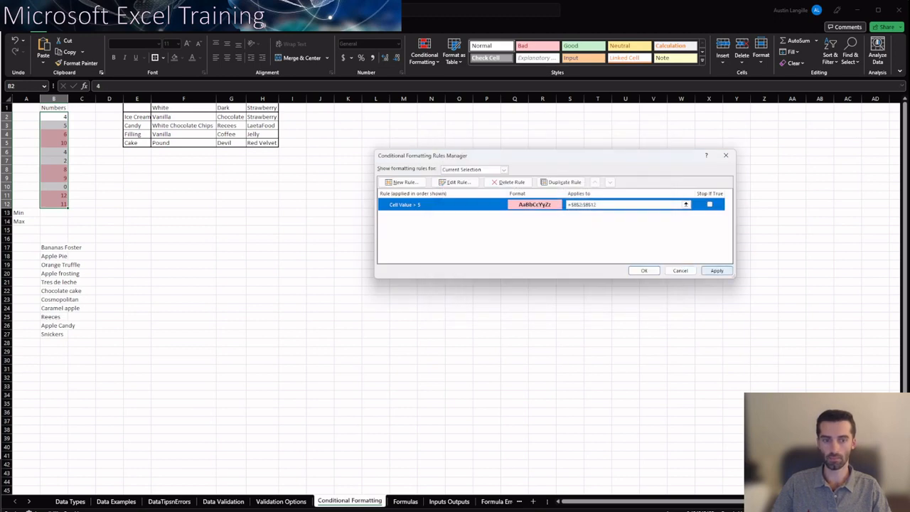
pyautogui.click(717, 270)
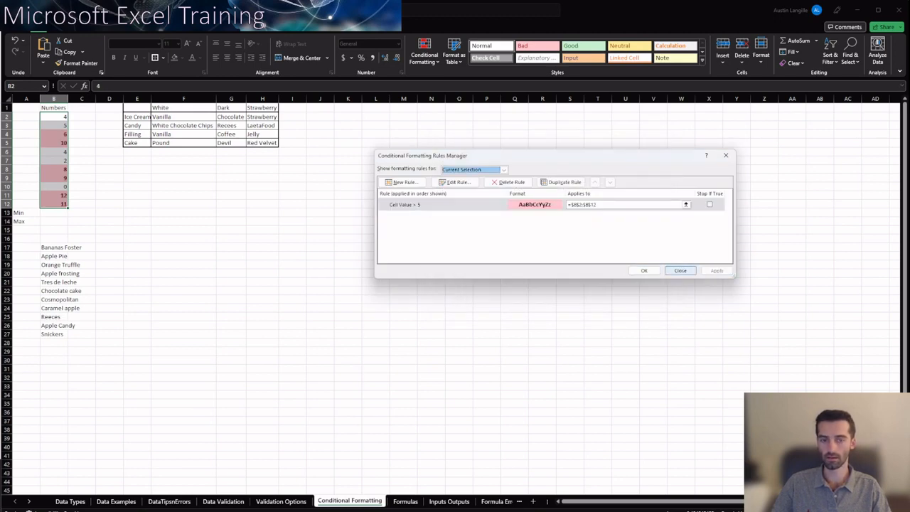
pyautogui.click(644, 270)
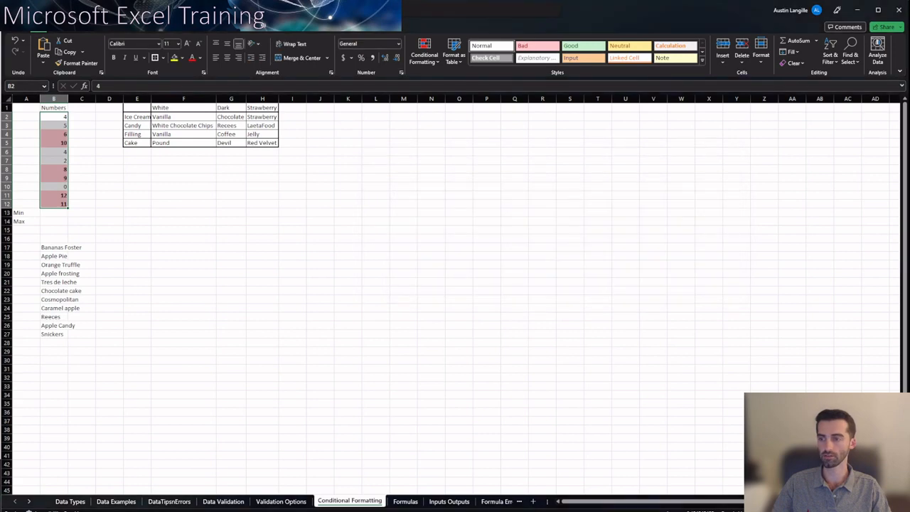
pyautogui.click(82, 186)
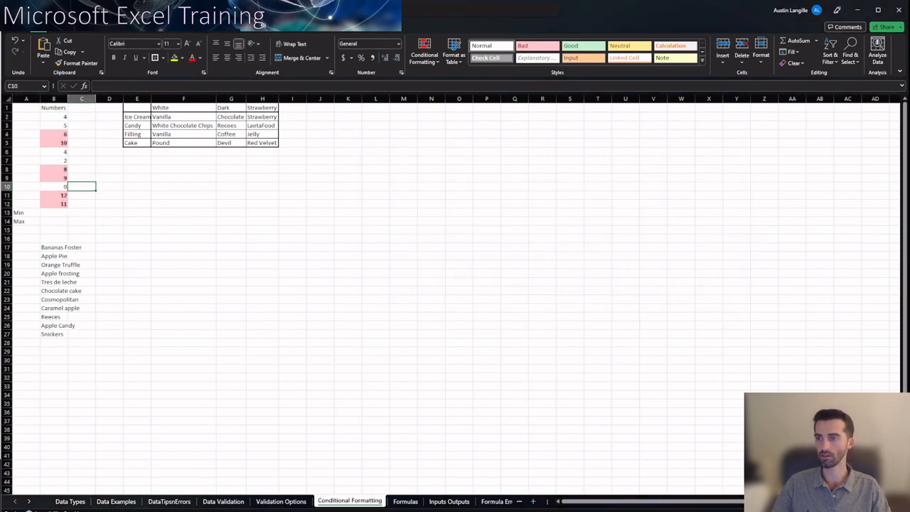
pyautogui.moveTo(53, 116); pyautogui.dragTo(53, 213)
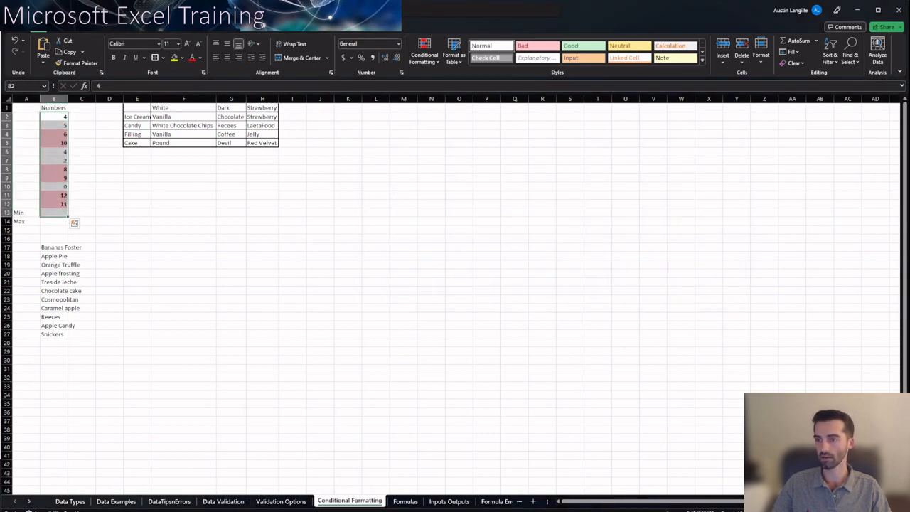
pyautogui.click(81, 195)
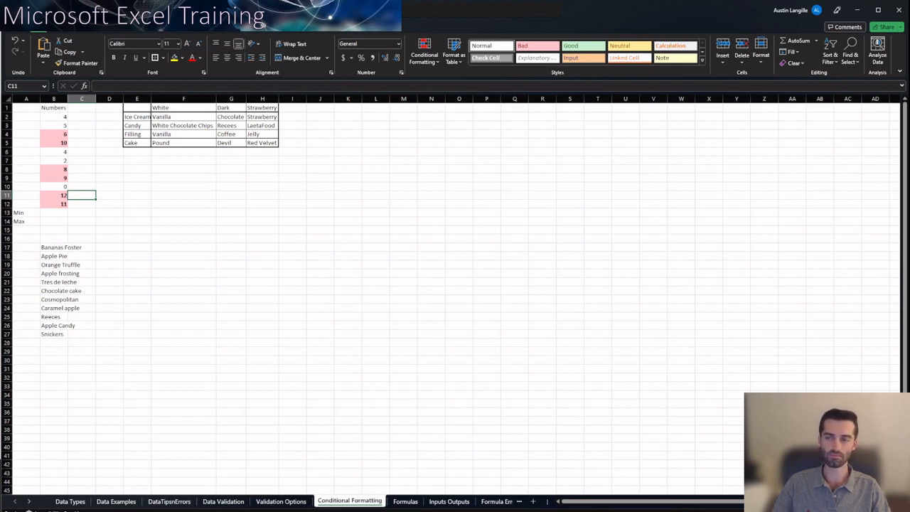
pyautogui.click(183, 177)
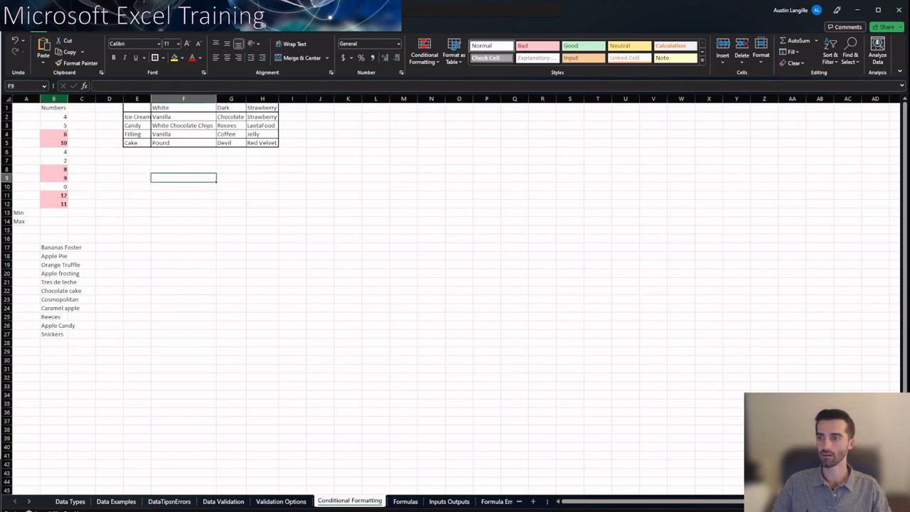
# Clear the conditional formatting rules from the selected number cells B2:B12
pyautogui.moveTo(57, 116); pyautogui.dragTo(67, 205)
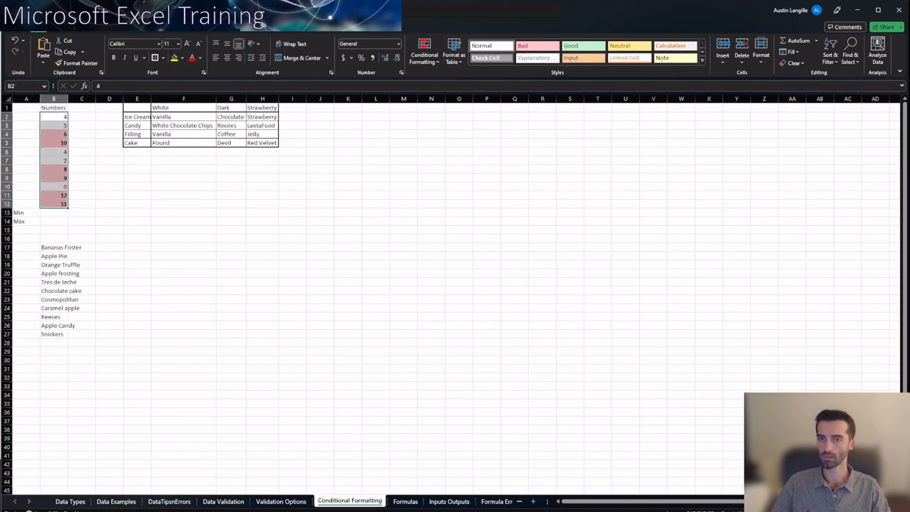
pyautogui.click(424, 54)
pyautogui.moveTo(438, 193)
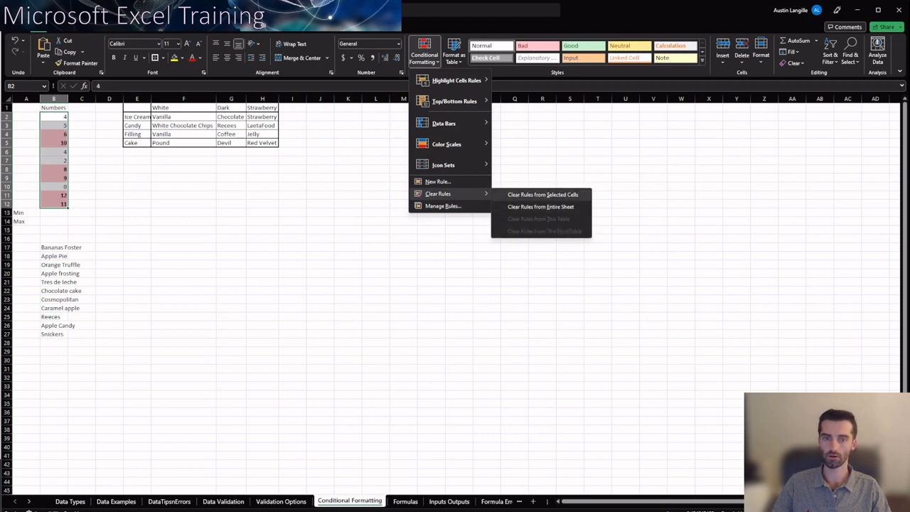
pyautogui.click(543, 194)
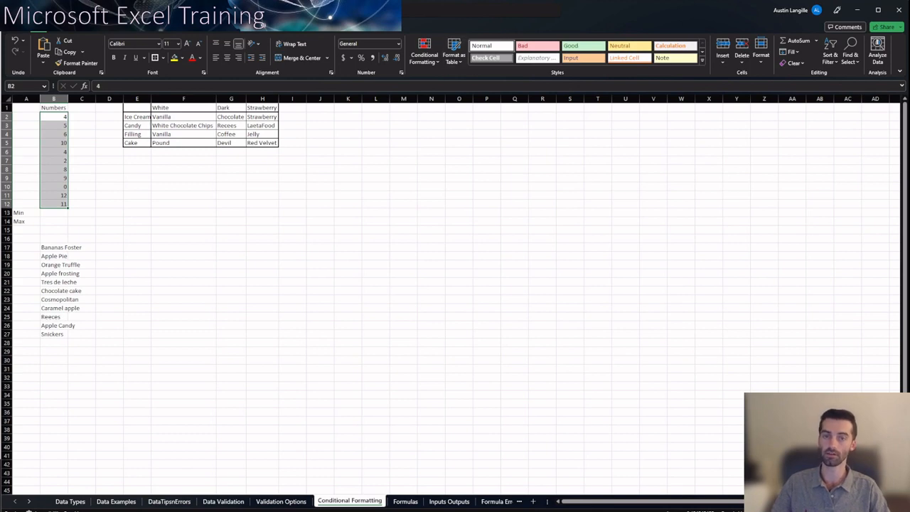
pyautogui.click(424, 53)
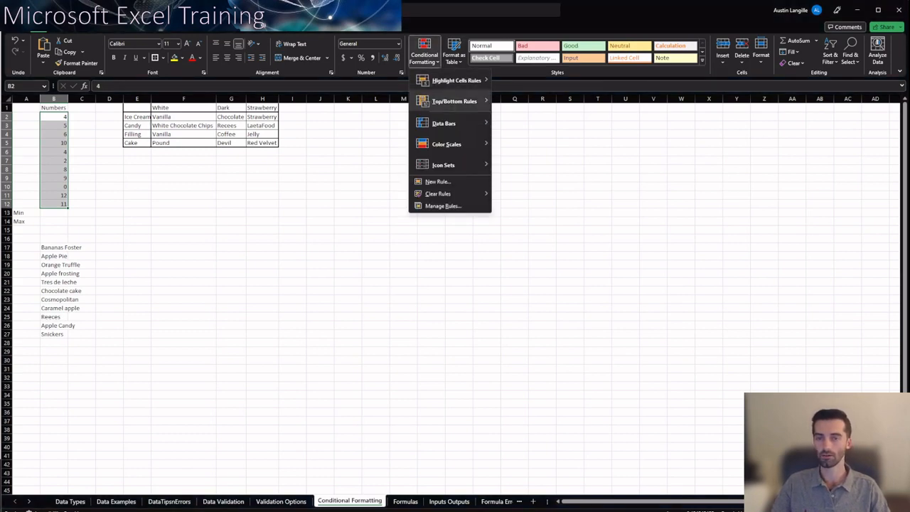
pyautogui.moveTo(448, 124)
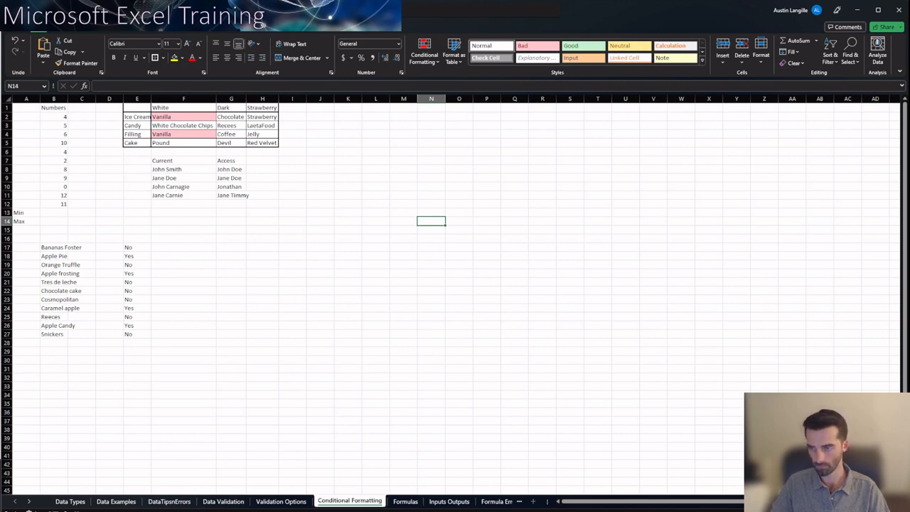
# Inspect the formula in cell E17 beside the list of dessert names
pyautogui.click(54, 256)
pyautogui.click(137, 247)
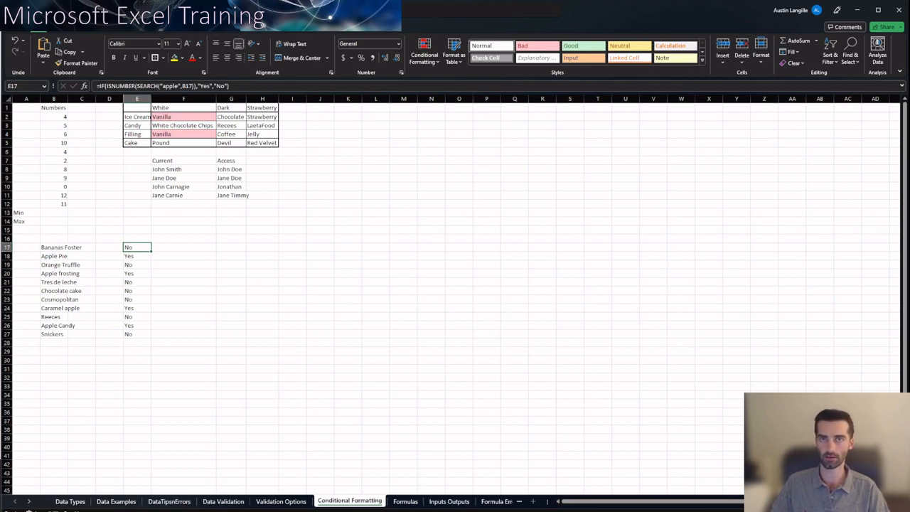
pyautogui.click(82, 256)
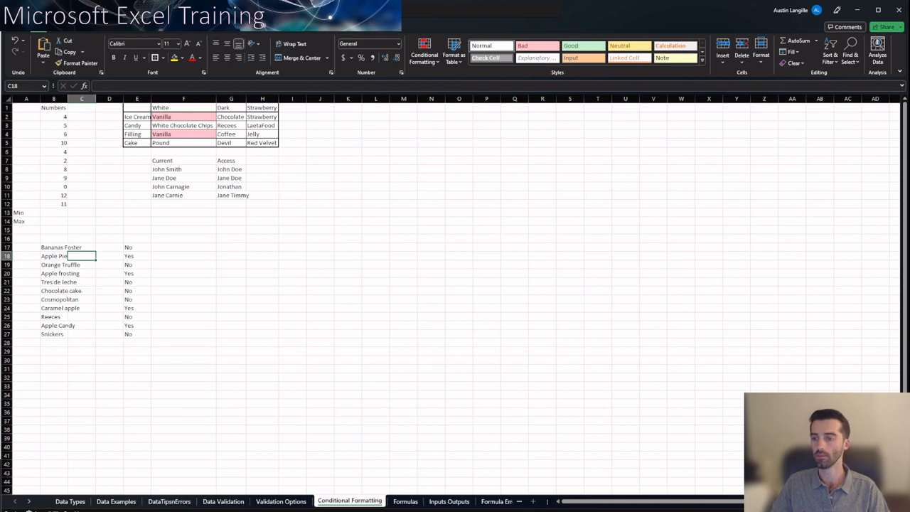
# Start a formula-based conditional formatting rule on the dessert names B17:B27 with the formula =ISNUMBER(SEARCH("apple",B17:B27))
pyautogui.moveTo(54, 246); pyautogui.dragTo(54, 334)
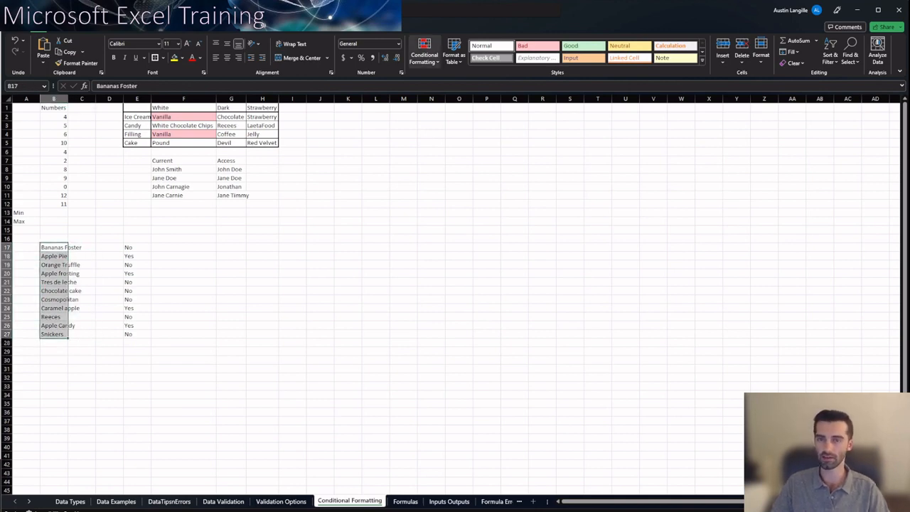
pyautogui.click(425, 53)
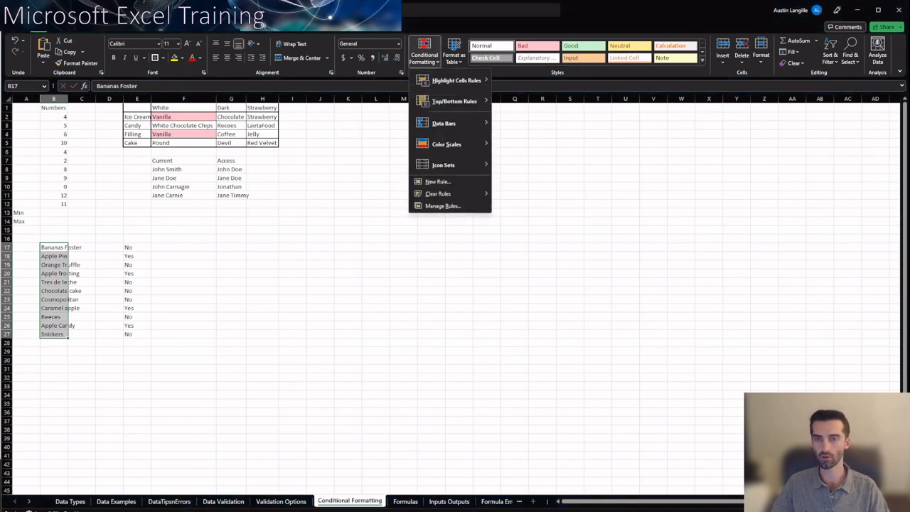
pyautogui.moveTo(455, 80)
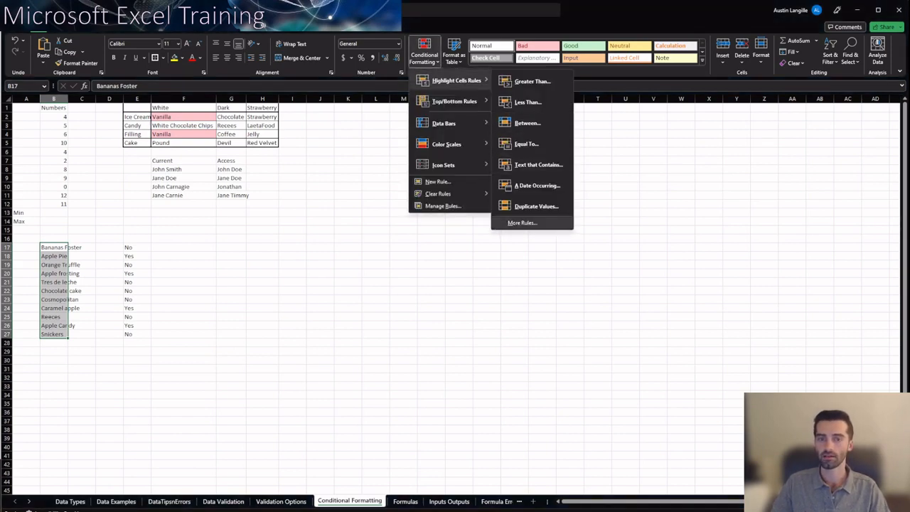
pyautogui.click(524, 223)
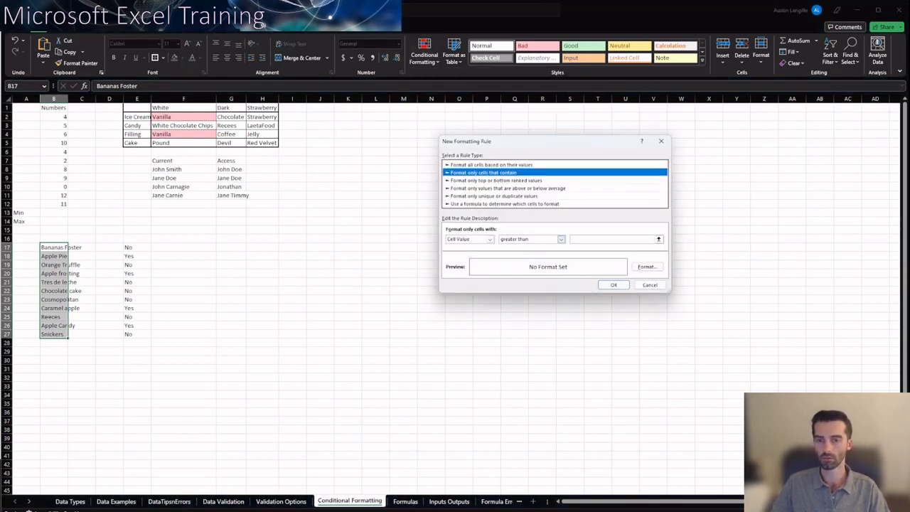
pyautogui.click(489, 239)
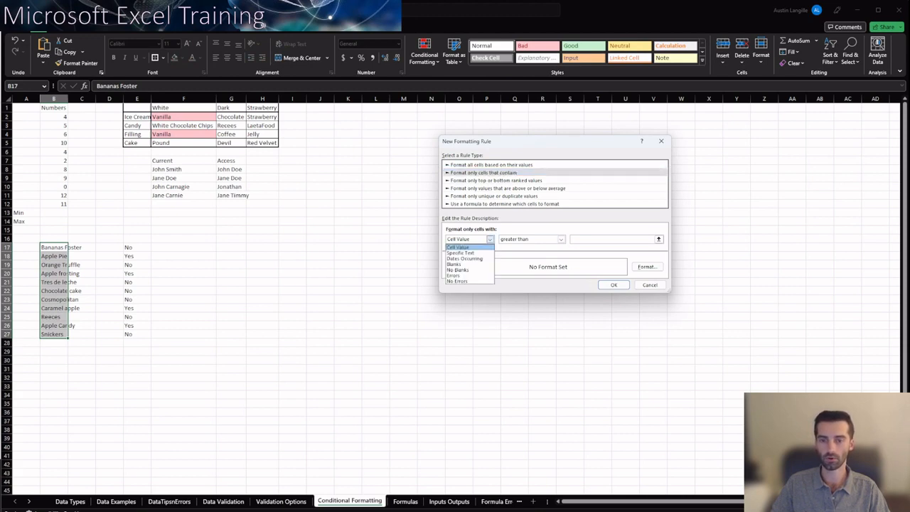
pyautogui.click(490, 239)
pyautogui.click(505, 204)
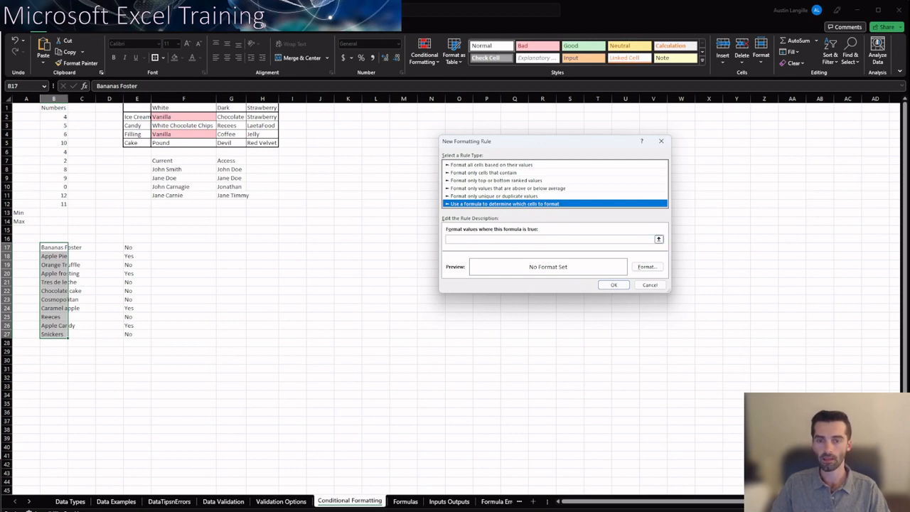
pyautogui.click(547, 240)
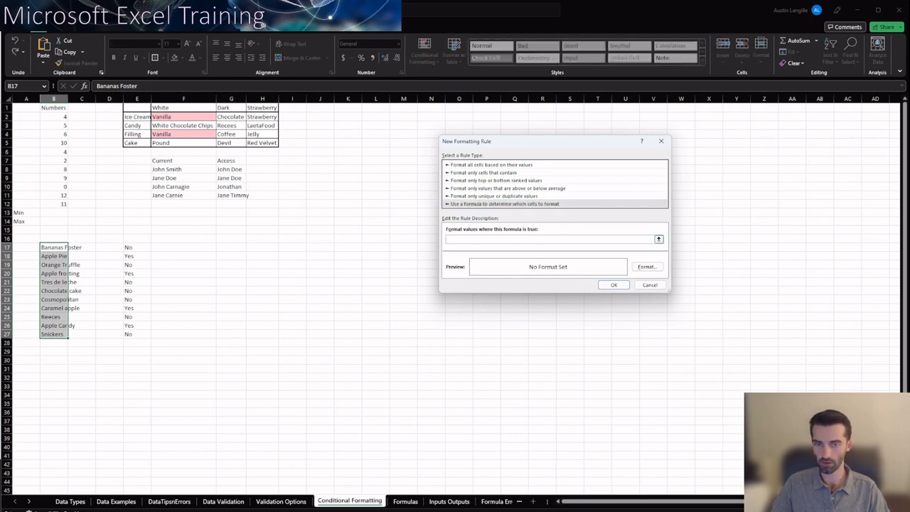
pyautogui.write('=ISNUMBER(SEARCH("apple",B17:B27))')
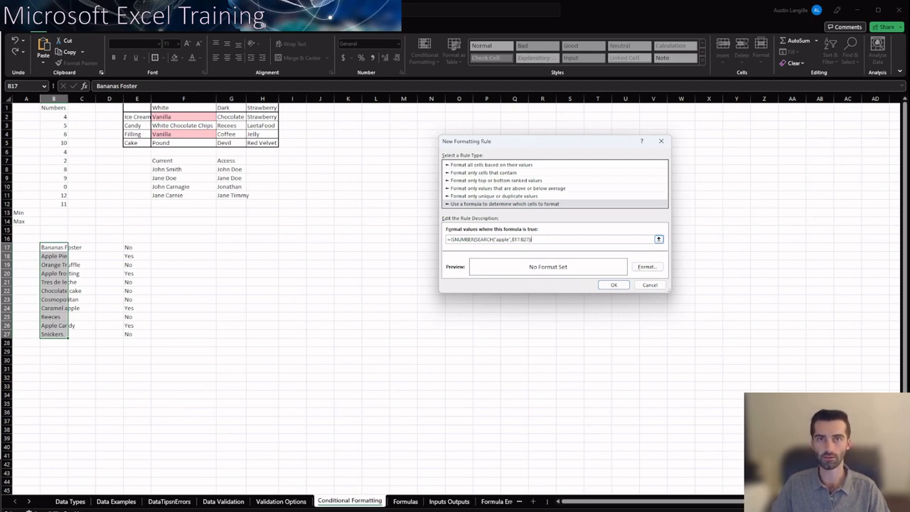
# Give the formula rule a medium light blue fill and apply it to the dessert names
pyautogui.click(648, 266)
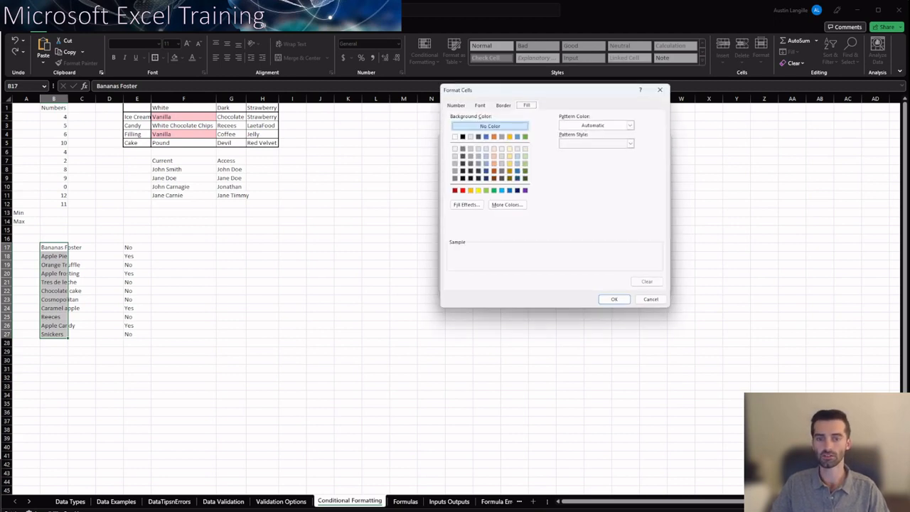
pyautogui.click(517, 157)
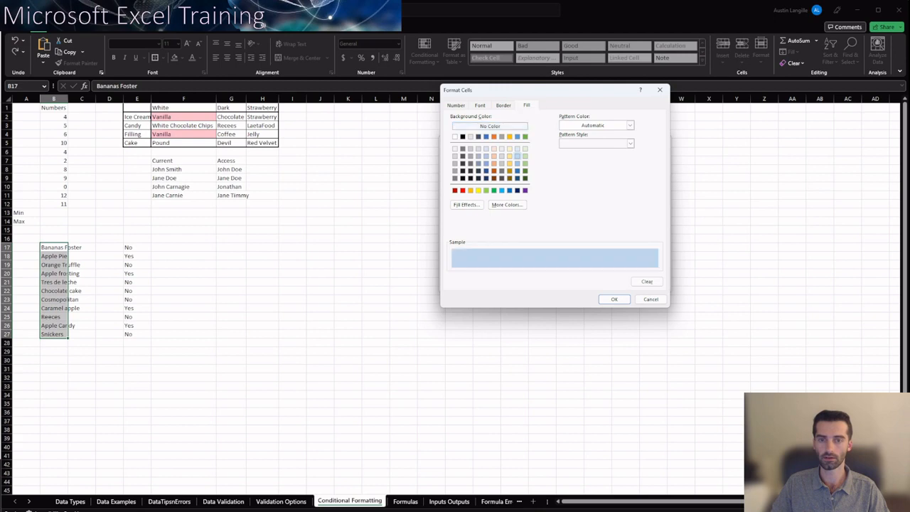
pyautogui.click(517, 164)
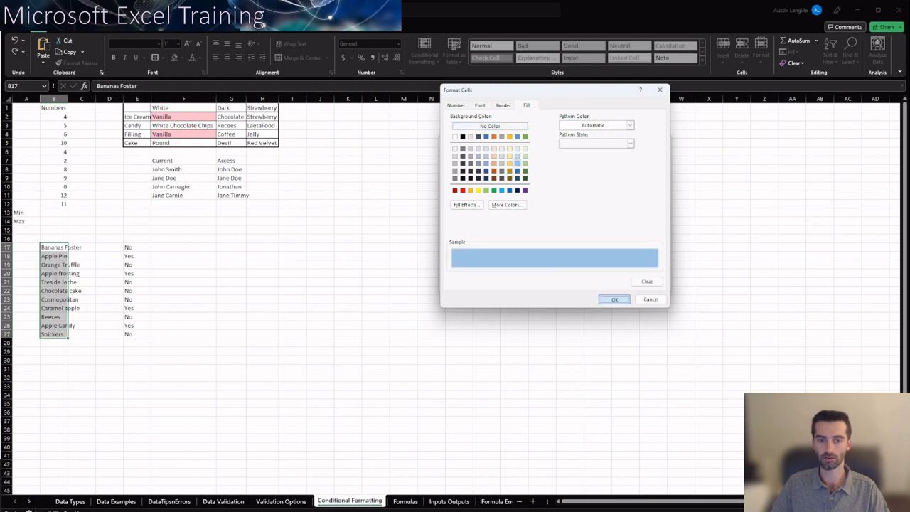
pyautogui.click(614, 299)
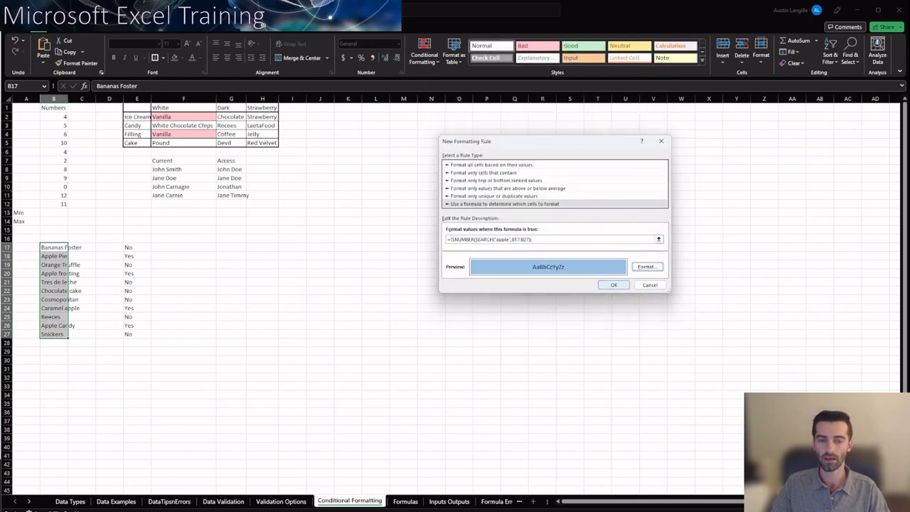
pyautogui.click(614, 284)
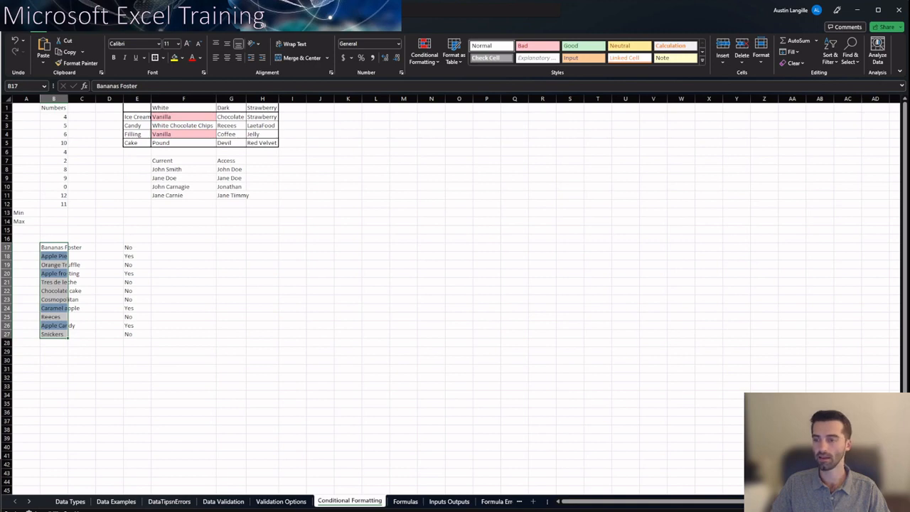
# Check the formatting of the dessert names containing "apple", including cells B20 and B24
pyautogui.click(183, 307)
pyautogui.click(68, 274)
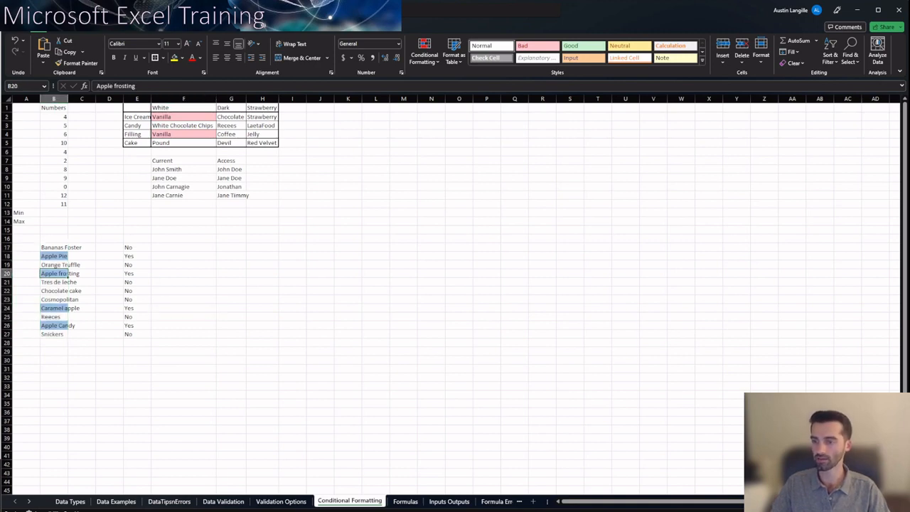
pyautogui.click(67, 308)
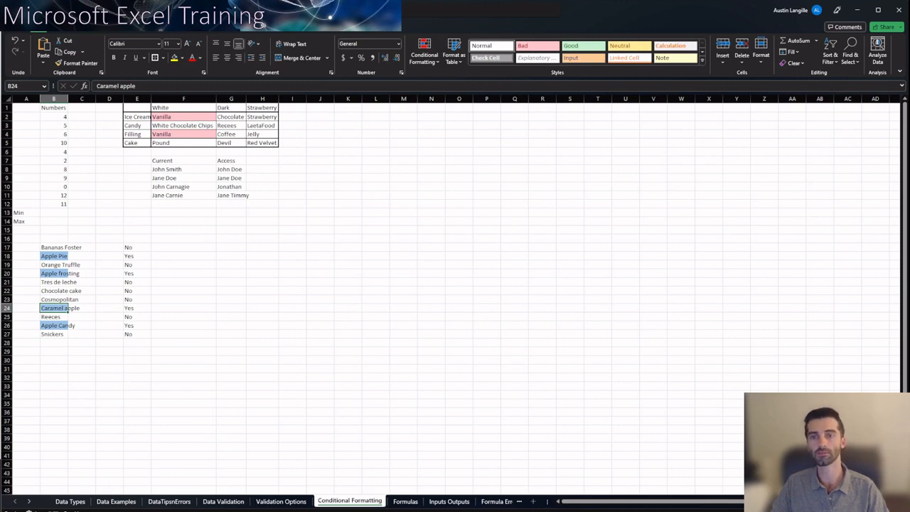
pyautogui.click(183, 222)
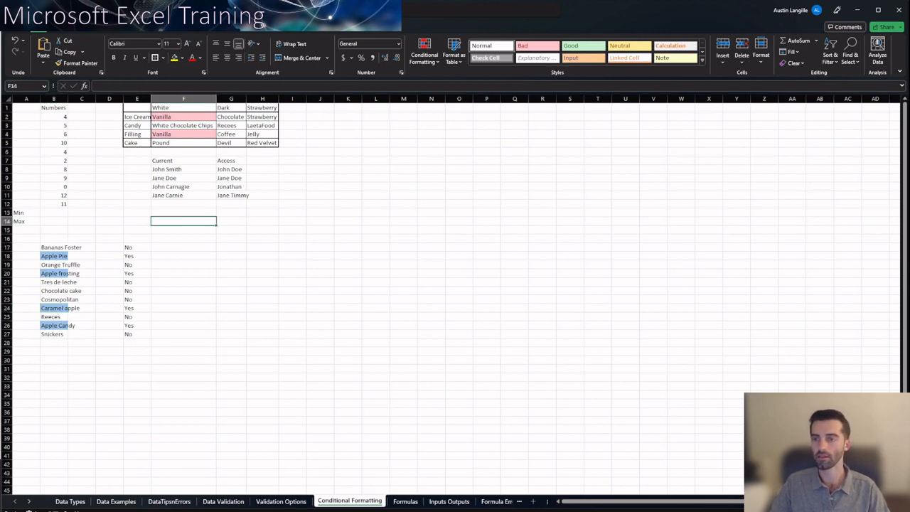
# Select the flavor table's data cells F2:H5
pyautogui.click(183, 160)
pyautogui.click(184, 143)
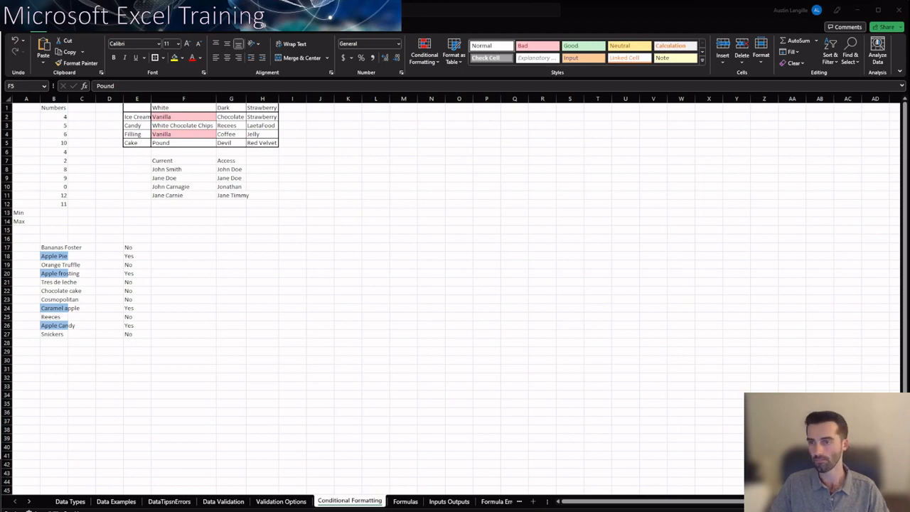
pyautogui.moveTo(183, 117); pyautogui.dragTo(263, 143)
pyautogui.click(424, 55)
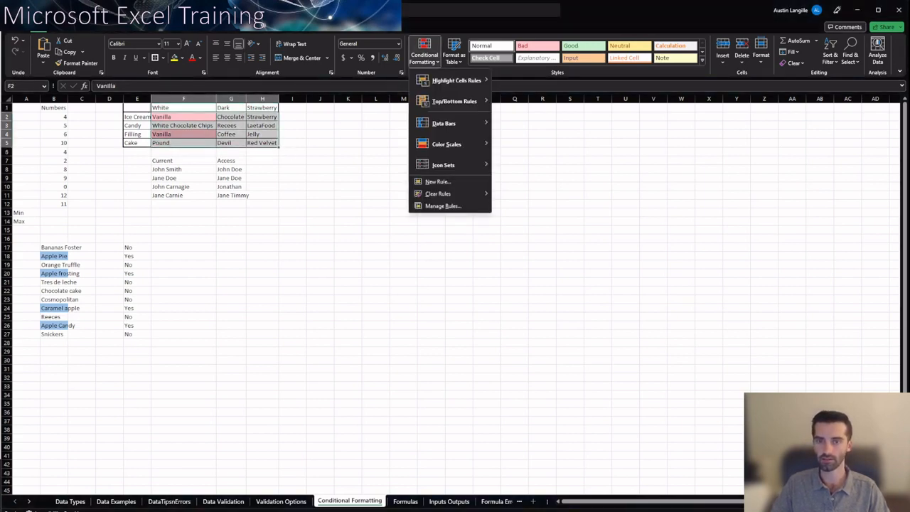
pyautogui.moveTo(456, 80)
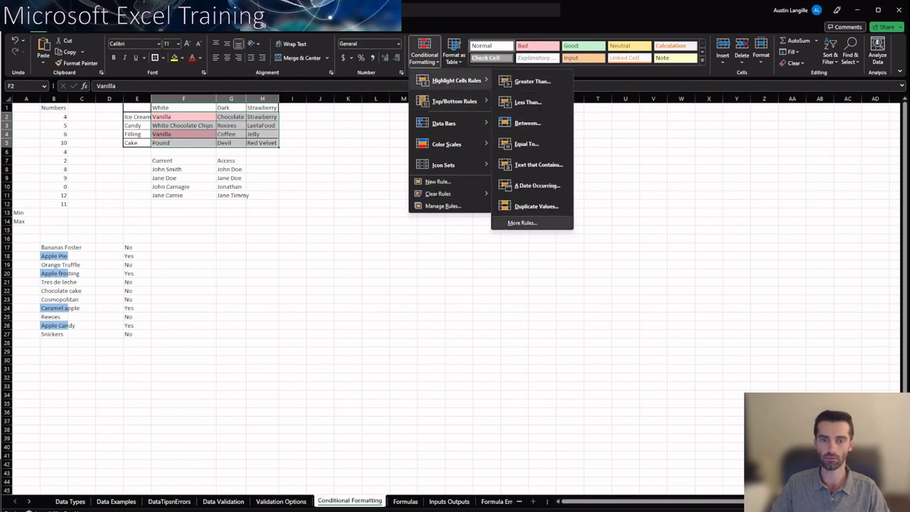
pyautogui.click(522, 223)
pyautogui.click(650, 285)
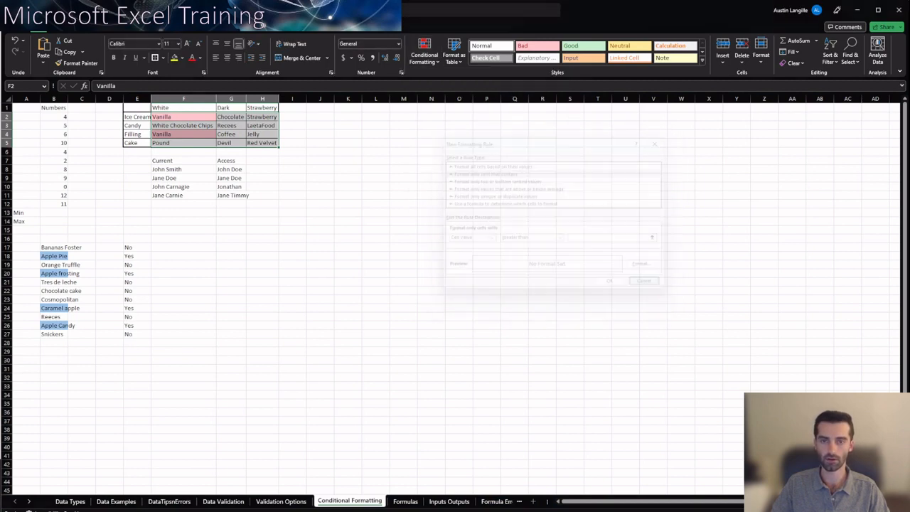
# Clear the conditional formatting rules from the selected flavor table cells F2:H5
pyautogui.click(425, 55)
pyautogui.moveTo(455, 194)
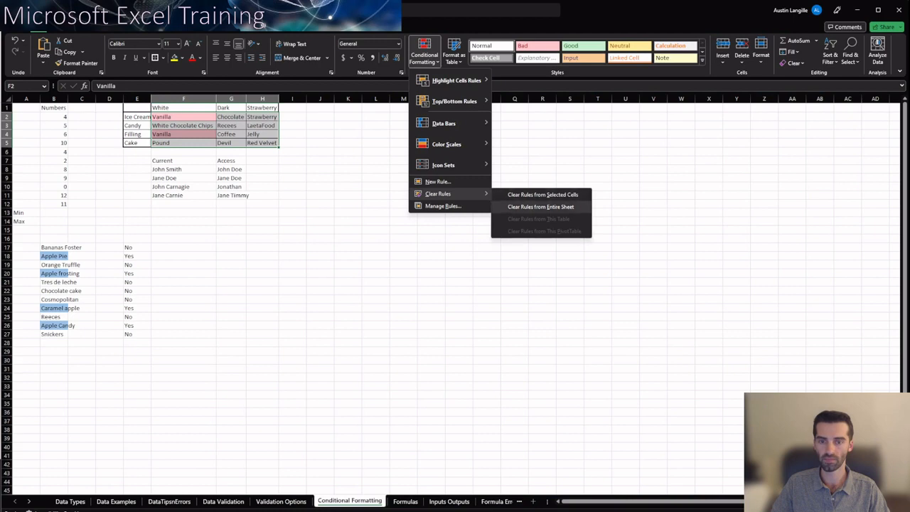
pyautogui.click(544, 195)
pyautogui.click(375, 178)
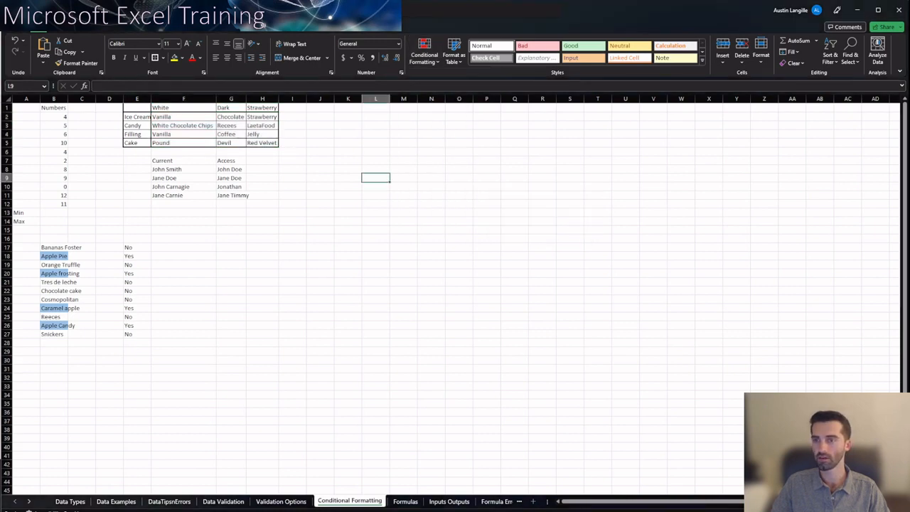
# Start a Duplicate Values highlighting rule on the flavor table cells F2:H5
pyautogui.click(183, 126)
pyautogui.click(183, 117)
pyautogui.moveTo(184, 117); pyautogui.dragTo(264, 143)
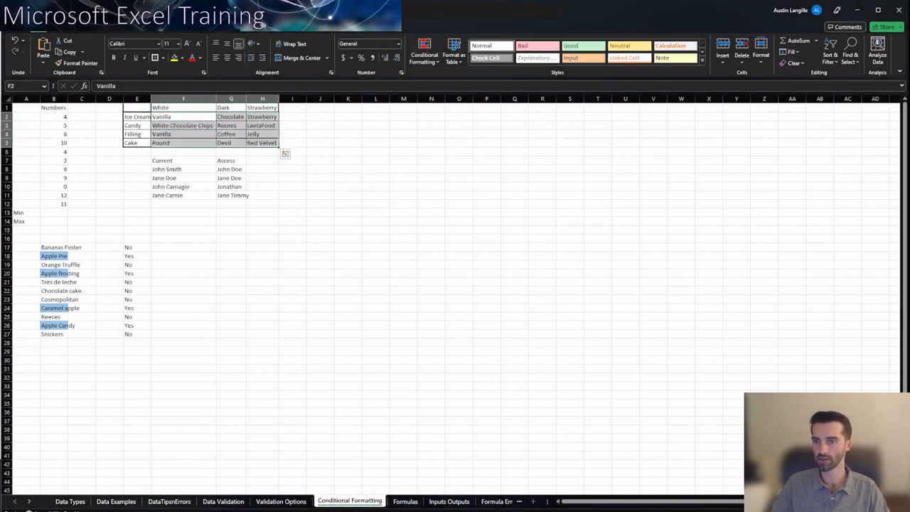
pyautogui.click(424, 54)
pyautogui.moveTo(455, 81)
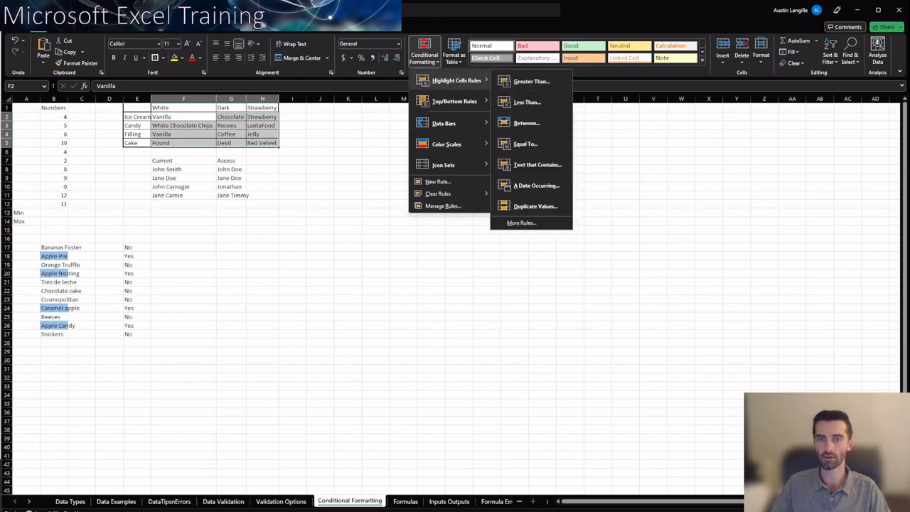
pyautogui.click(535, 207)
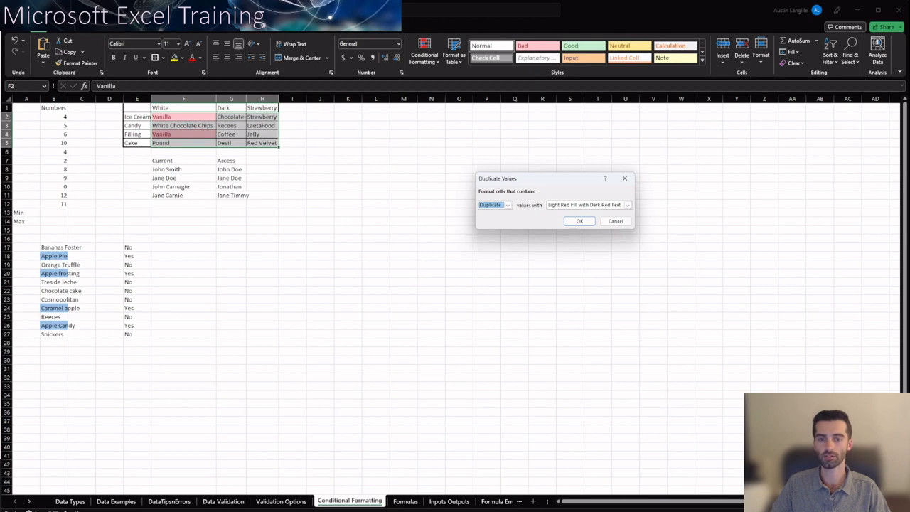
# Try the rule on F2:H5 with Unique values in place of Duplicate
pyautogui.click(508, 205)
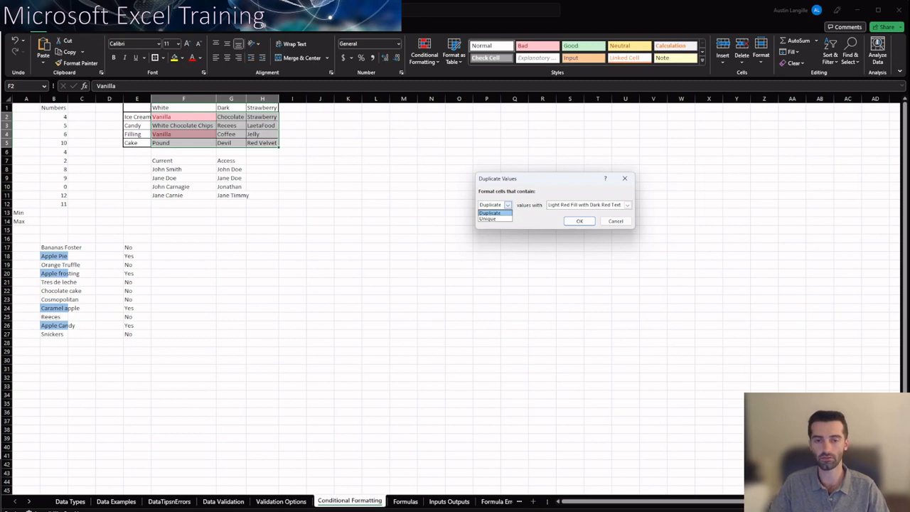
pyautogui.press('Down')
pyautogui.press('Return')
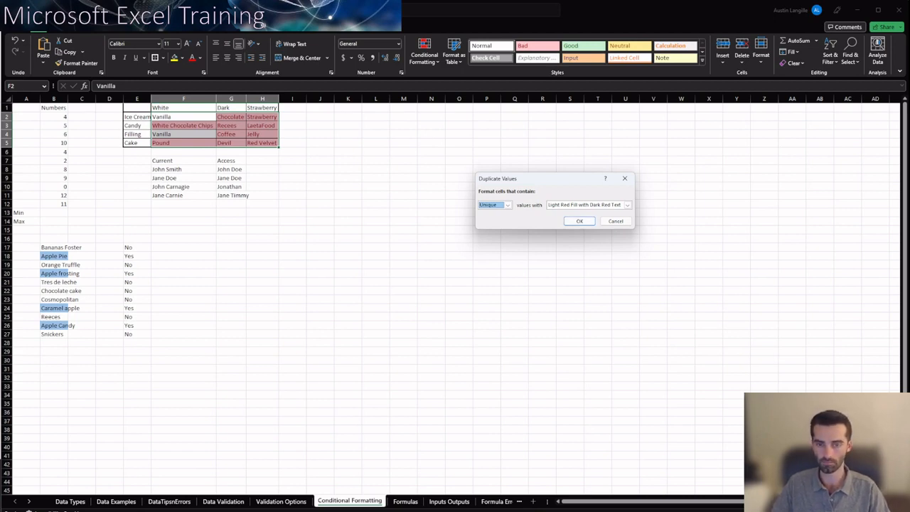
# Set the rule on F2:H5 to Duplicate values with Light Red Fill with Dark Red Text and apply it
pyautogui.click(507, 205)
pyautogui.click(492, 214)
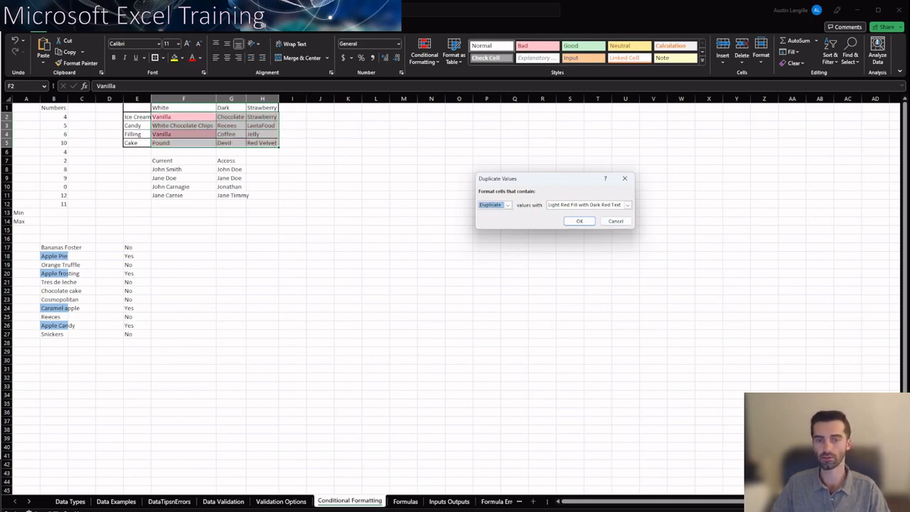
pyautogui.click(579, 222)
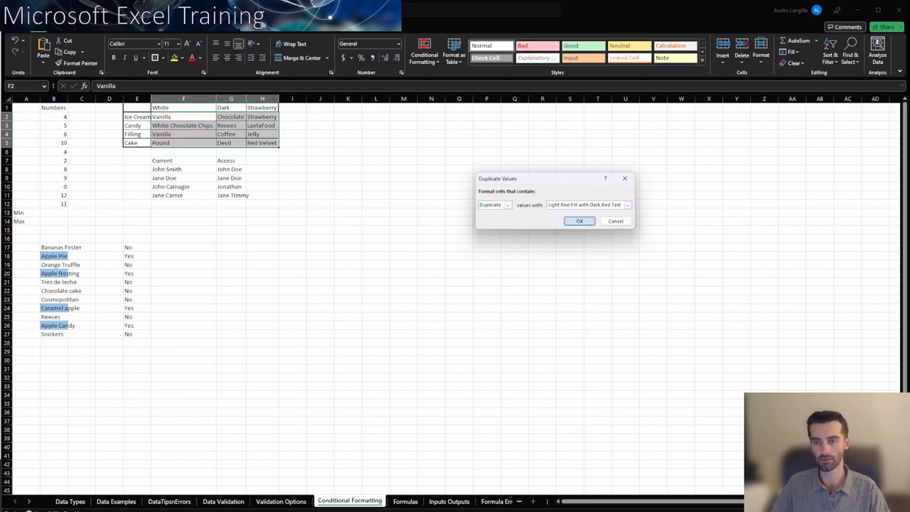
pyautogui.click(320, 177)
# Highlight the Unique values in the name cells F8:G11 under Current and Access with Light Red Fill with Dark Red Text
pyautogui.click(183, 195)
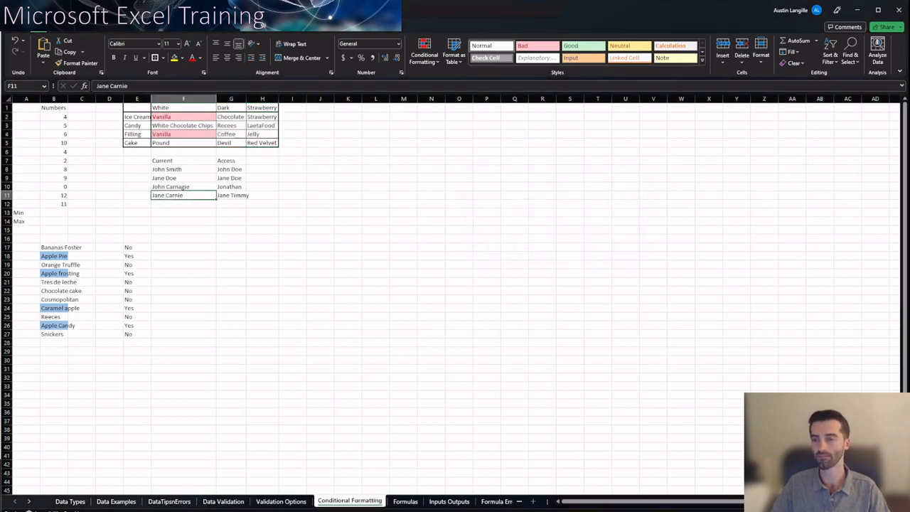
pyautogui.moveTo(183, 170); pyautogui.dragTo(246, 197)
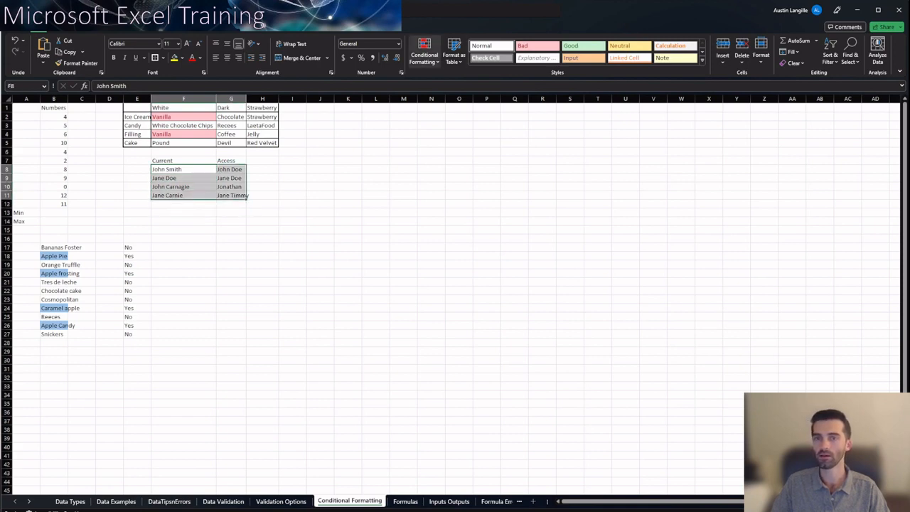
pyautogui.click(424, 54)
pyautogui.moveTo(455, 101)
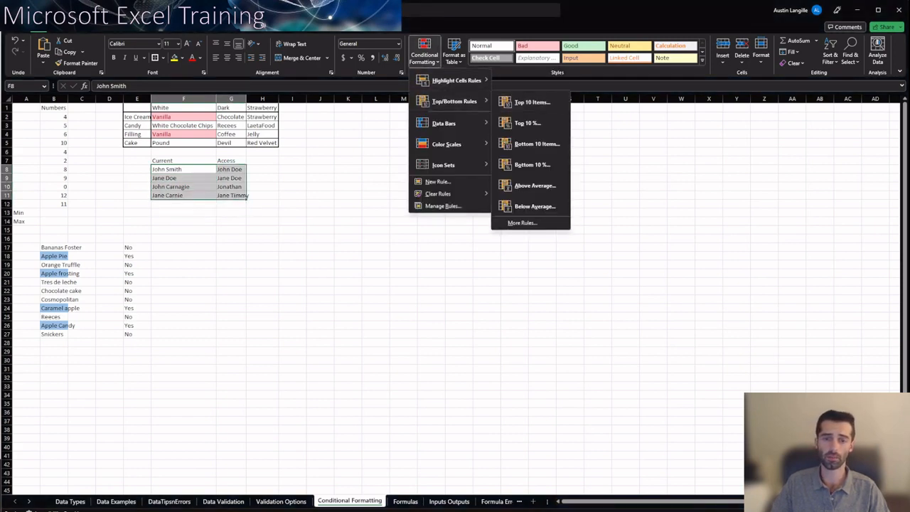
pyautogui.click(533, 205)
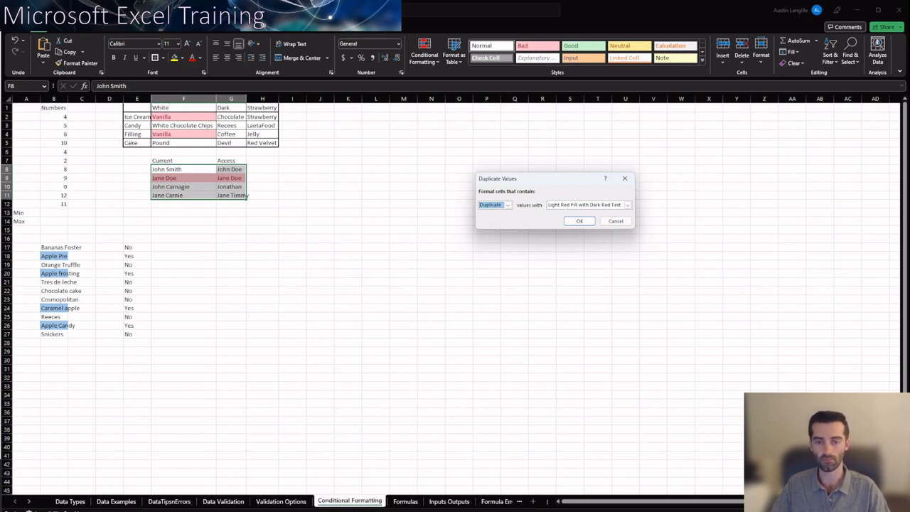
pyautogui.click(508, 205)
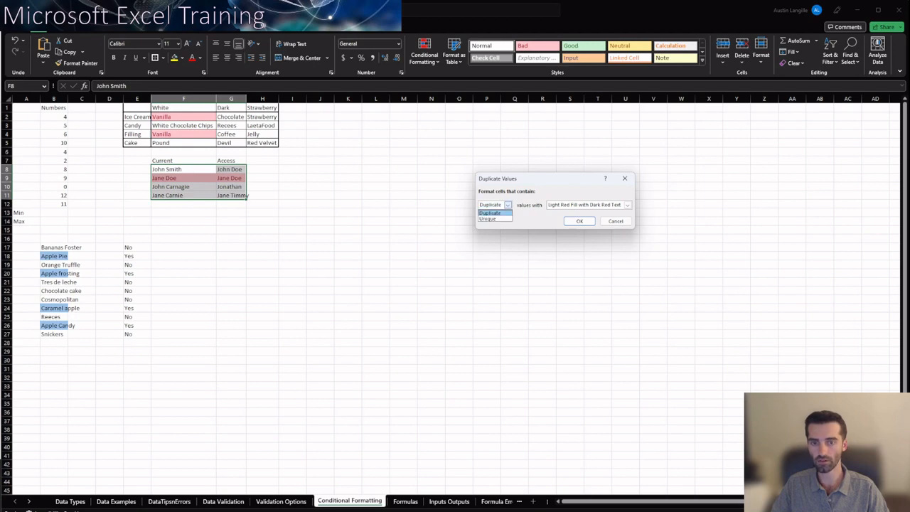
pyautogui.click(490, 219)
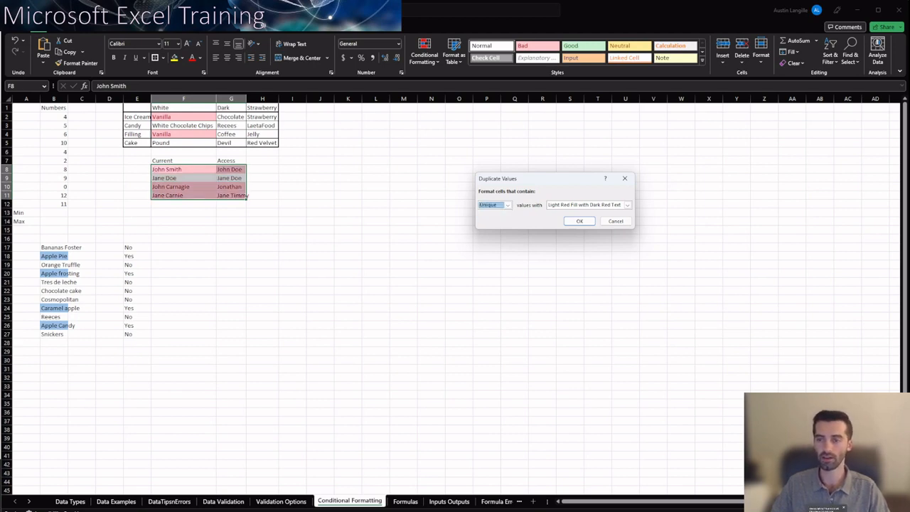
pyautogui.click(579, 221)
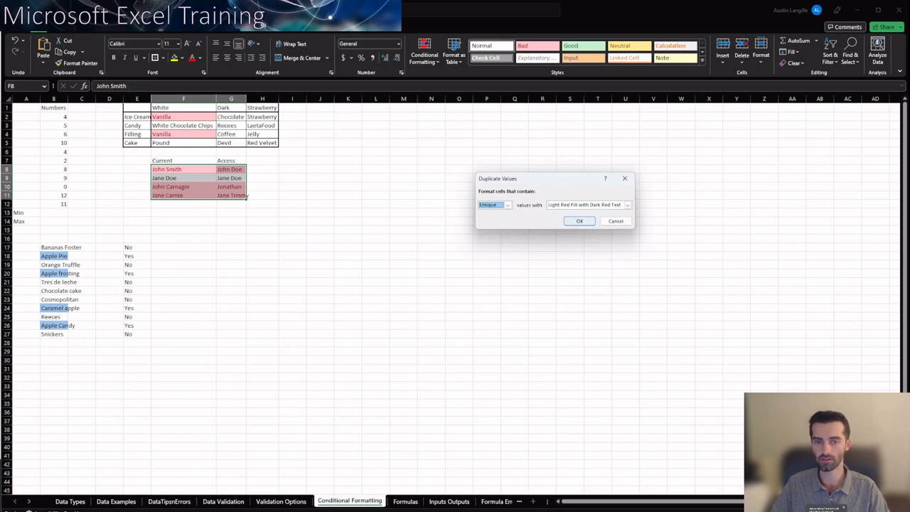
# Change the Current column header in F7 to Terminated List
pyautogui.click(184, 222)
pyautogui.click(183, 160)
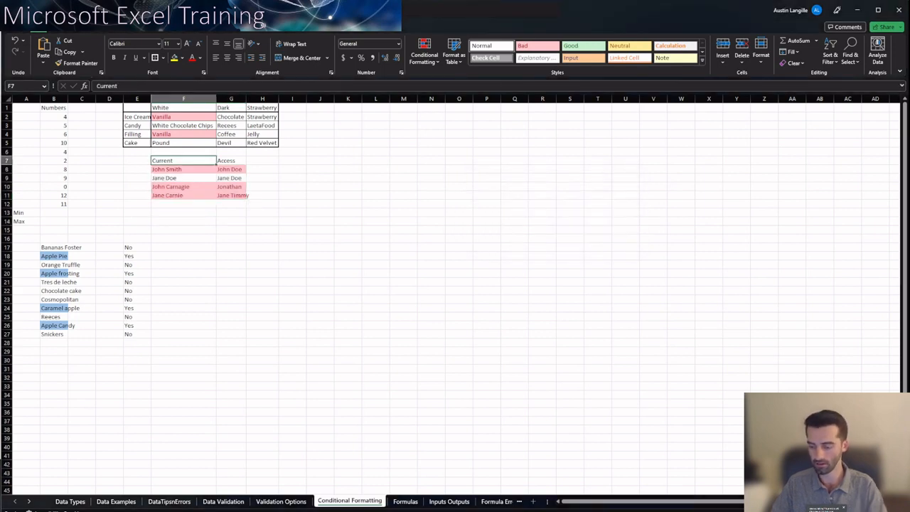
pyautogui.write('Terminated')
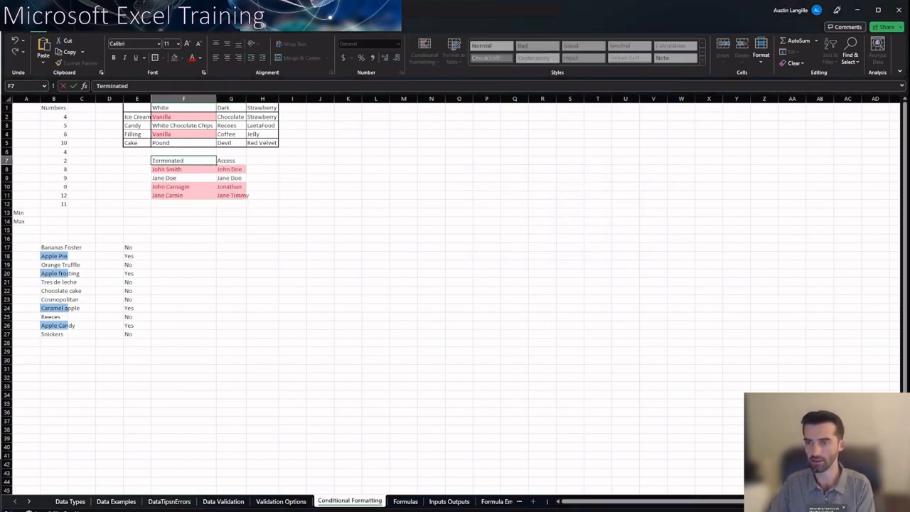
pyautogui.write(' List')
pyautogui.press('Return')
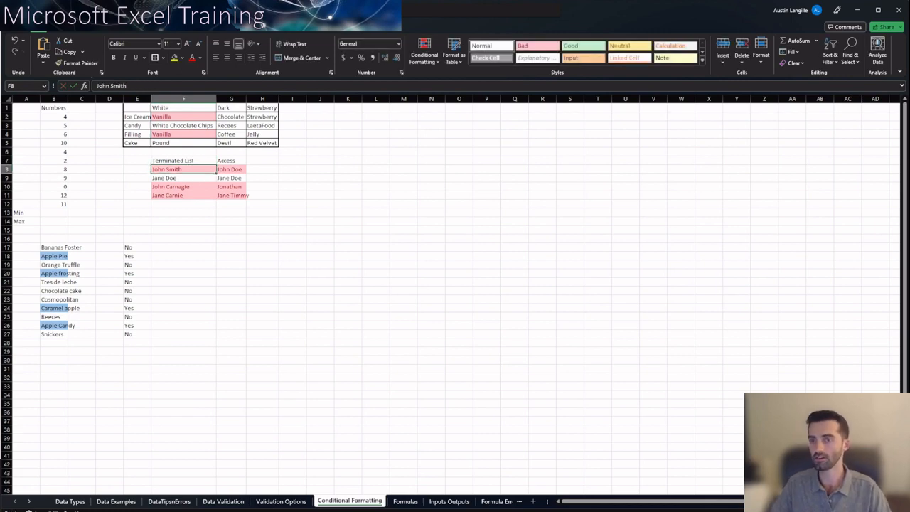
pyautogui.click(184, 178)
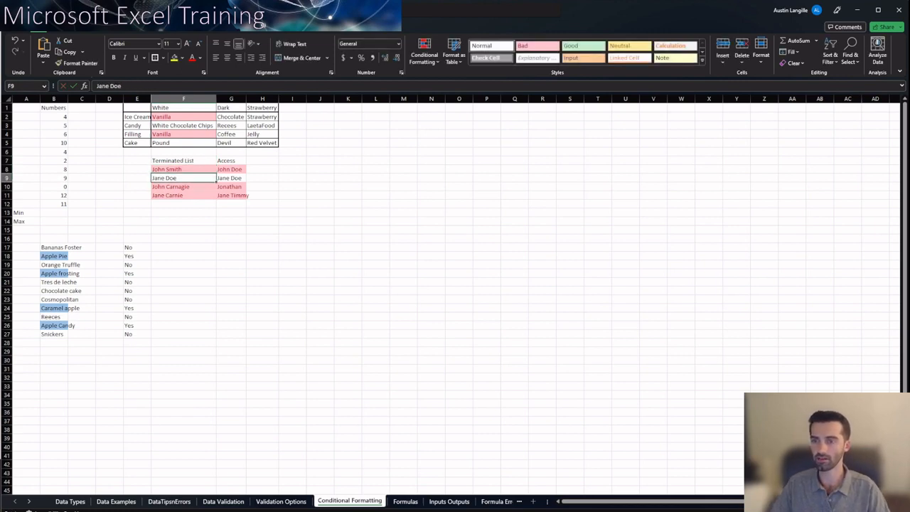
pyautogui.click(231, 178)
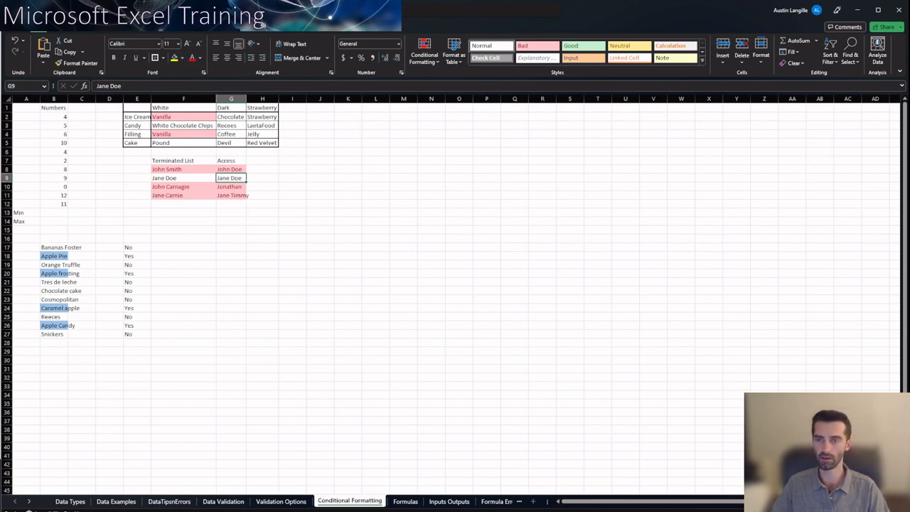
pyautogui.click(320, 212)
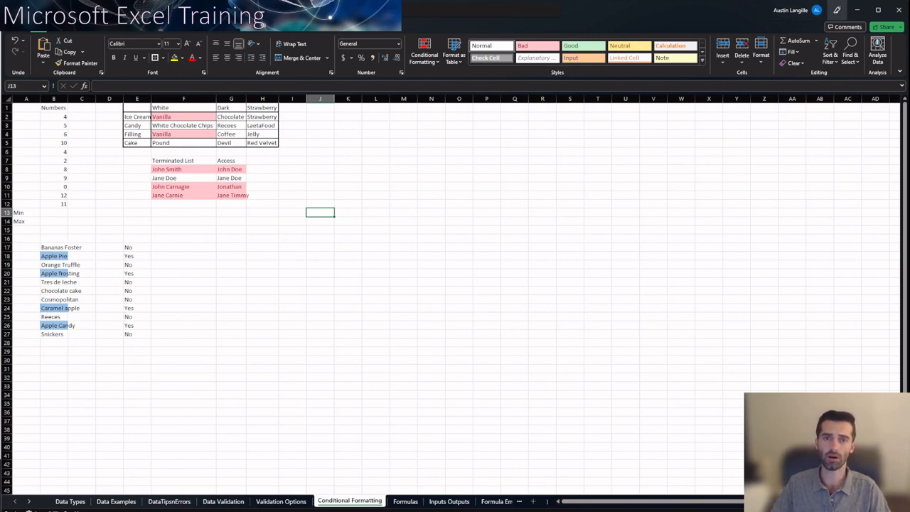
pyautogui.hotkey('alt', 'Tab')
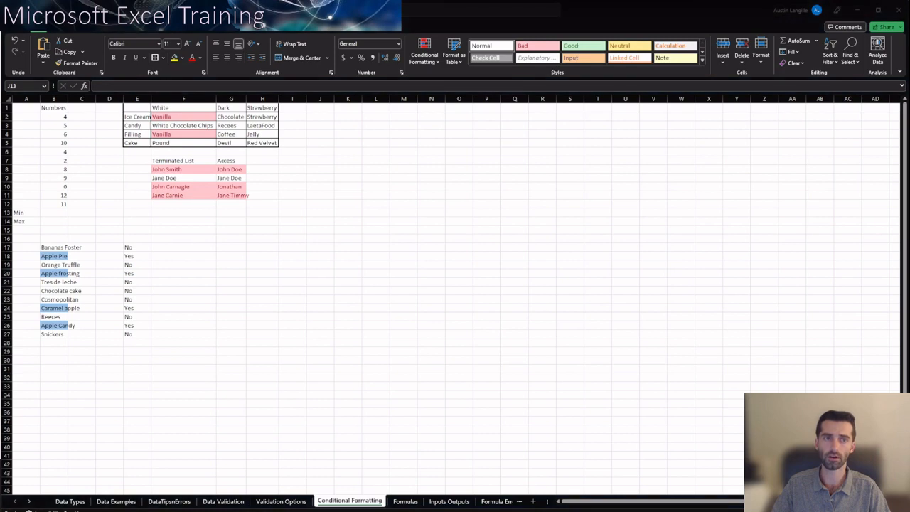